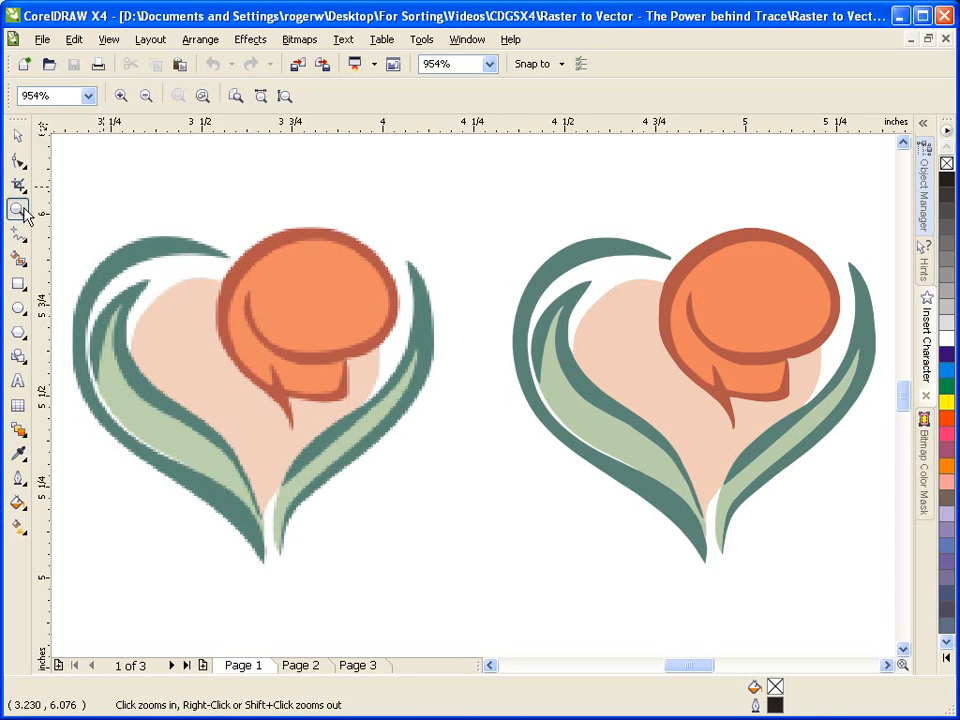
# Examine the pixelated edges of the bitmap heart flower on Page 1 at high magnification, returning to the full view.
pyautogui.click(390, 336)
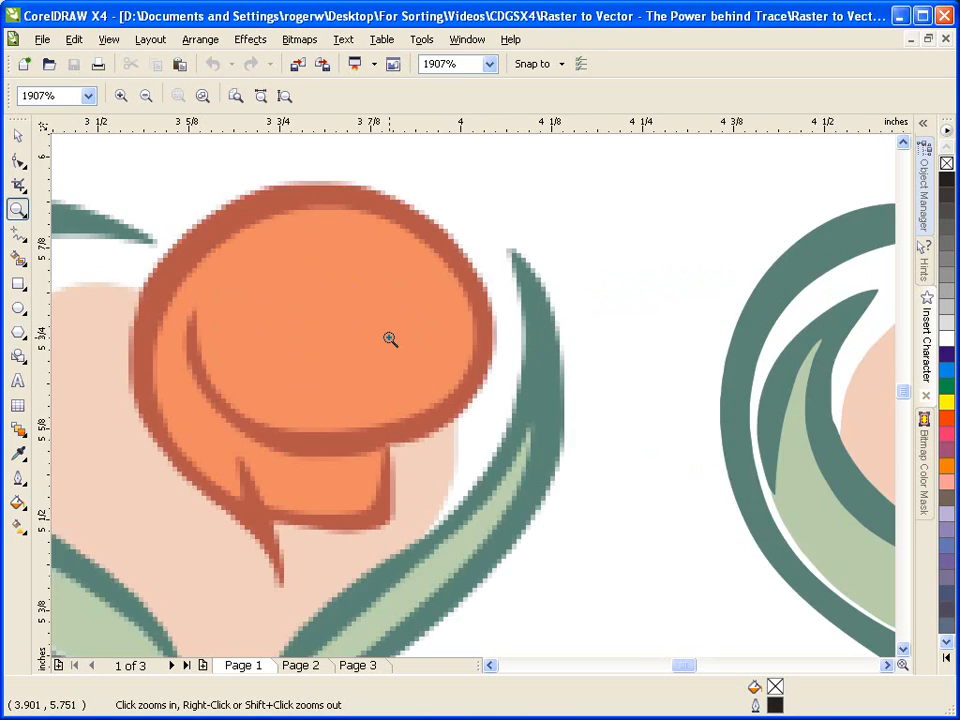
pyautogui.click(452, 414)
pyautogui.click(489, 412)
pyautogui.click(489, 412)
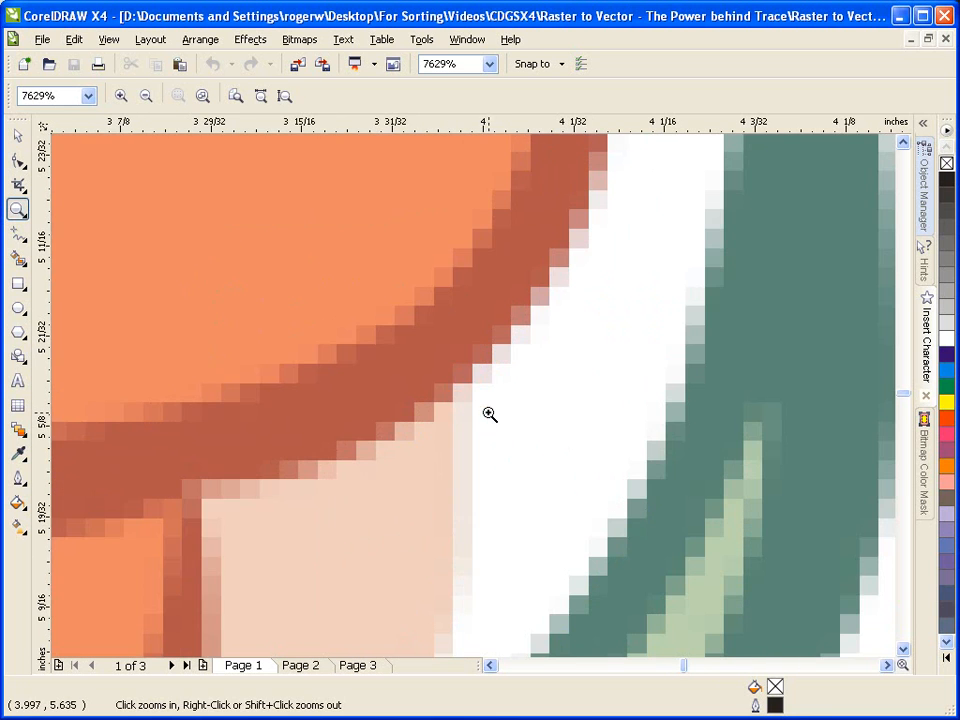
pyautogui.click(490, 414)
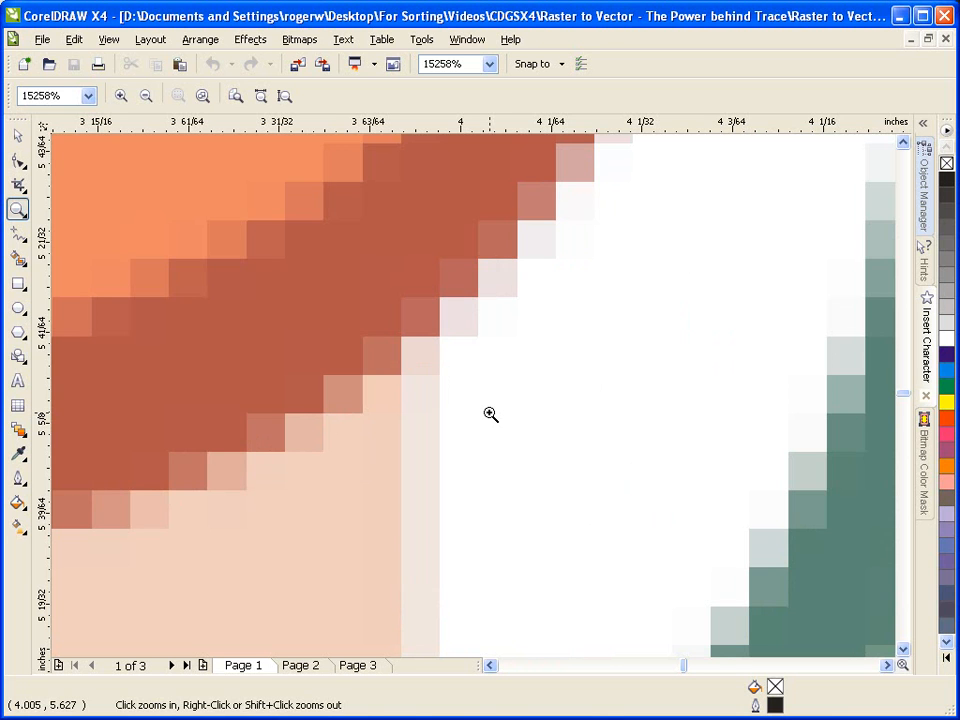
pyautogui.press('F4')
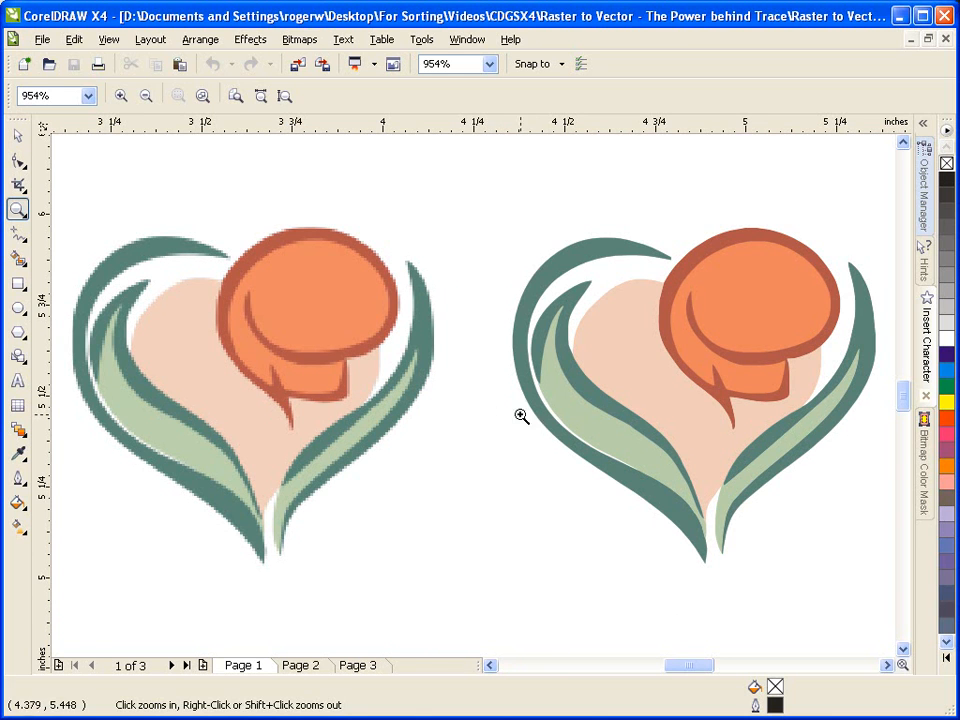
# Examine the edges of the vector heart flower at high magnification for comparison, returning to the full view.
pyautogui.click(815, 365)
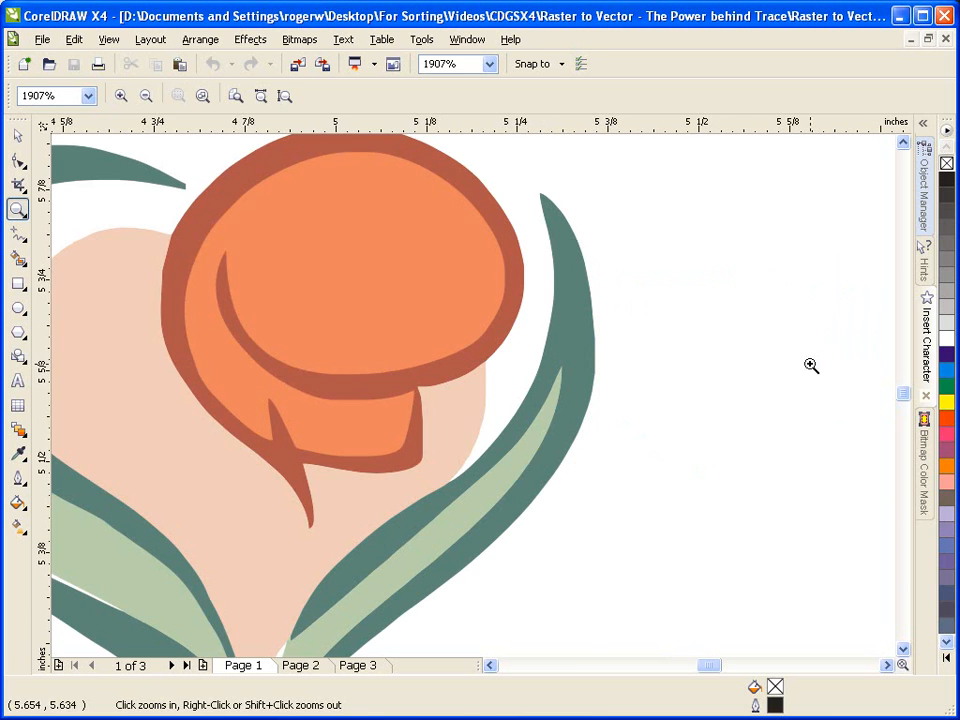
pyautogui.click(450, 405)
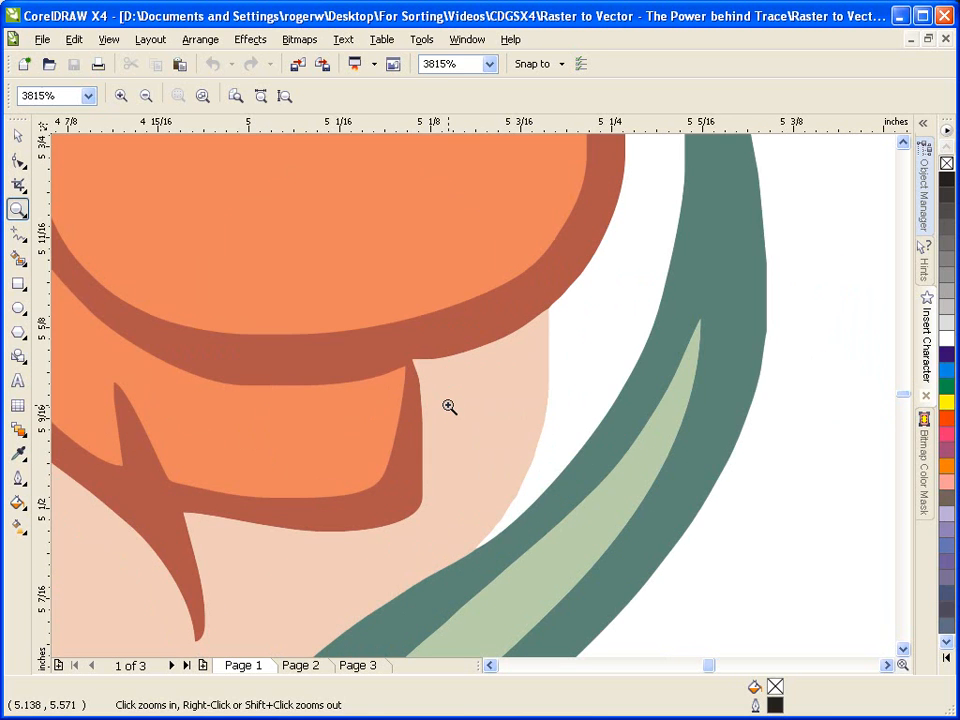
pyautogui.click(540, 399)
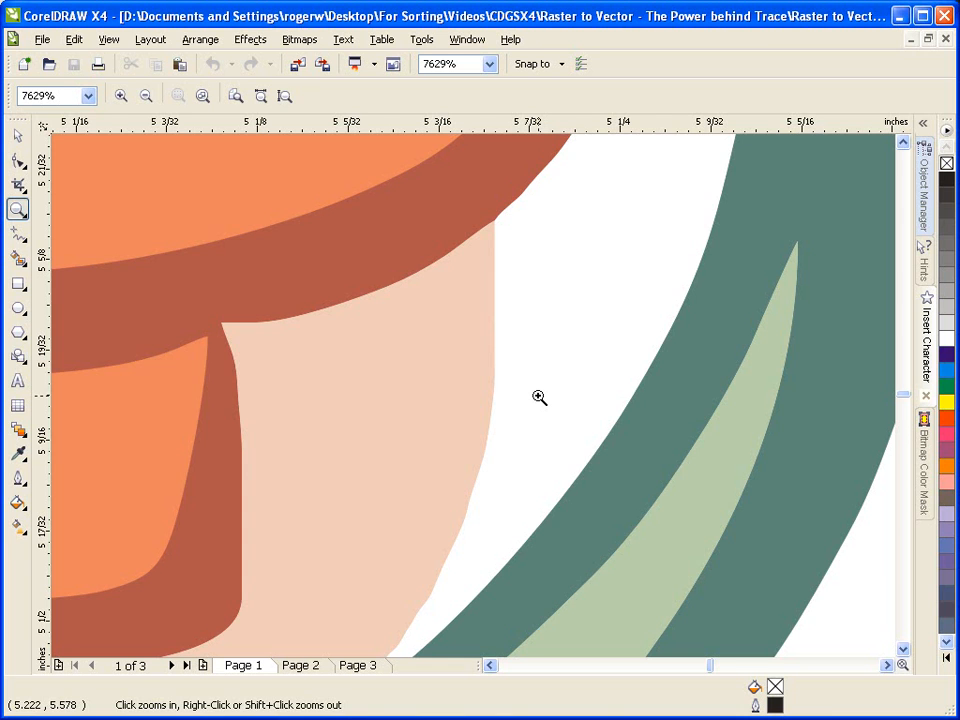
pyautogui.press('F4')
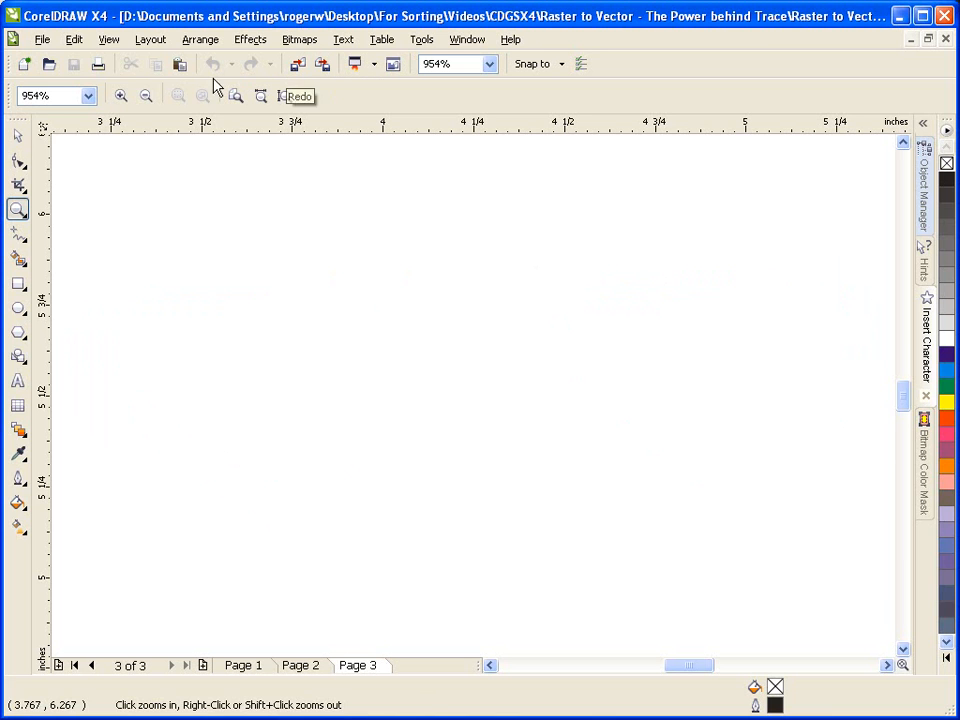
# Import Sunset Seniors.jpg onto Page 3 using the Crop import option.
pyautogui.click(42, 40)
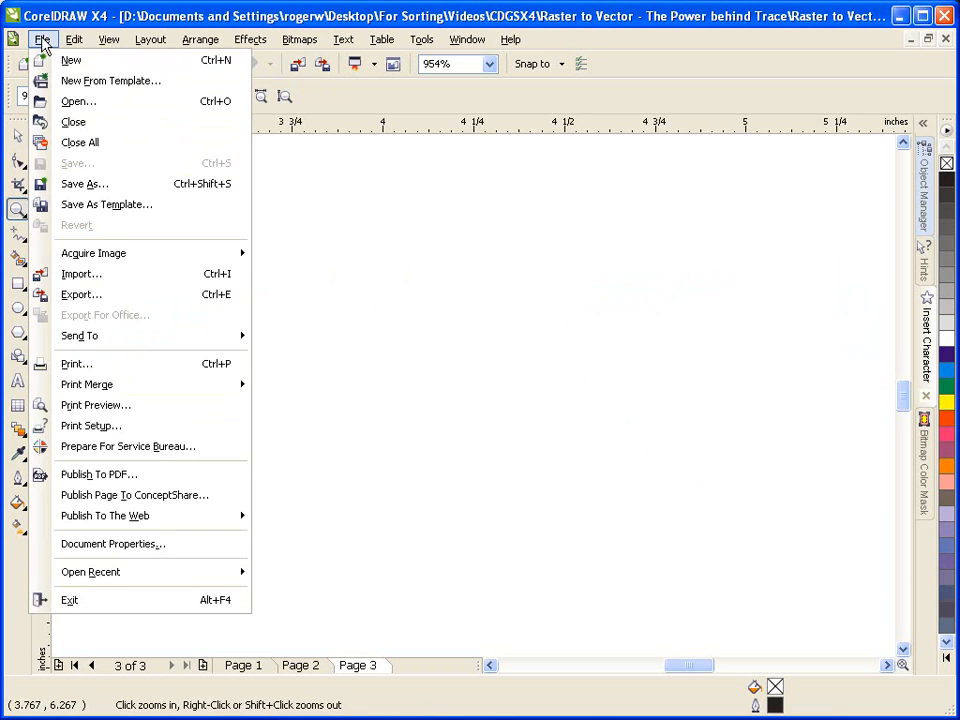
pyautogui.click(112, 275)
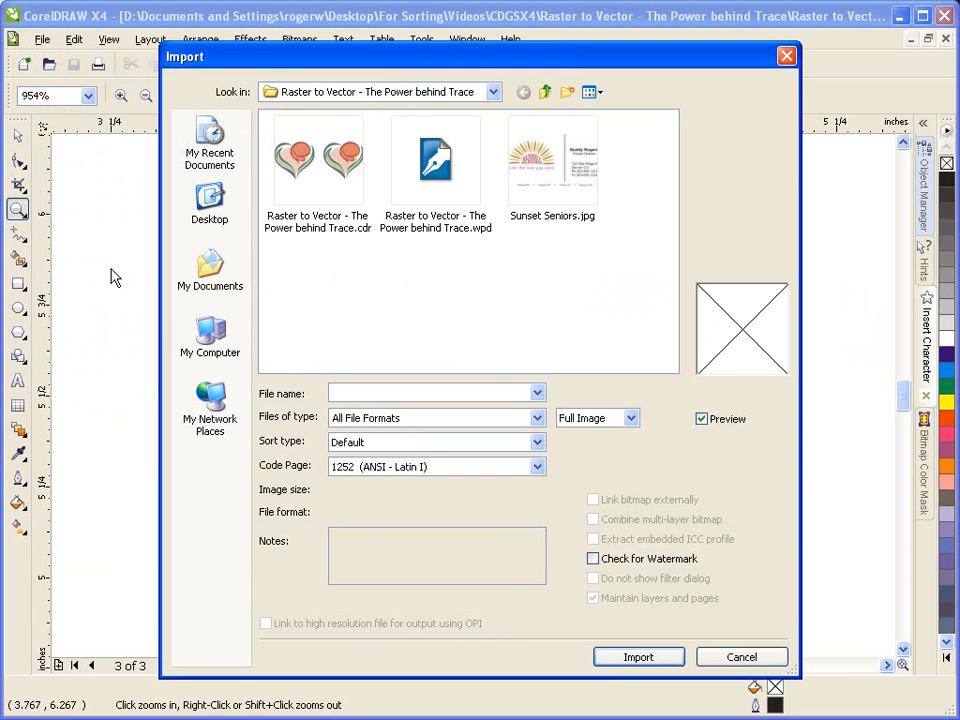
pyautogui.click(538, 168)
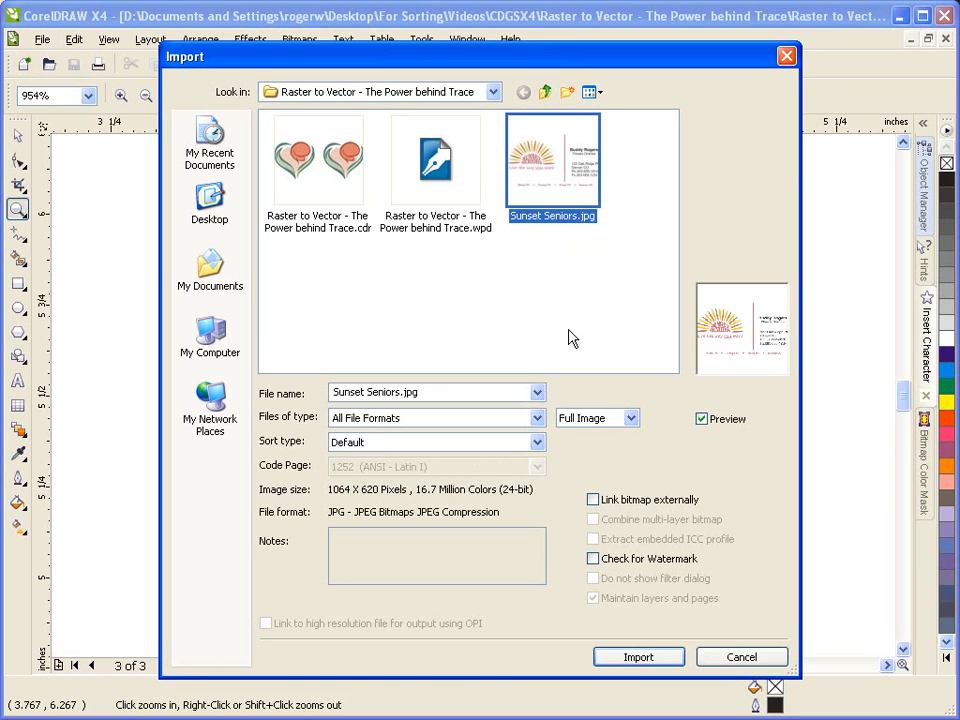
pyautogui.click(576, 425)
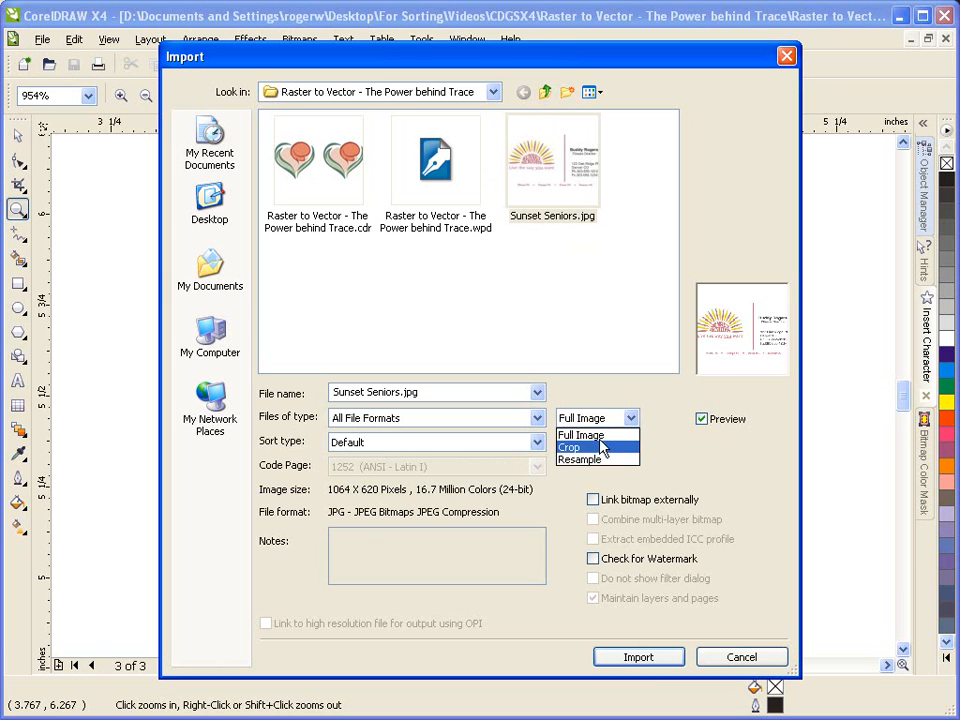
pyautogui.click(570, 447)
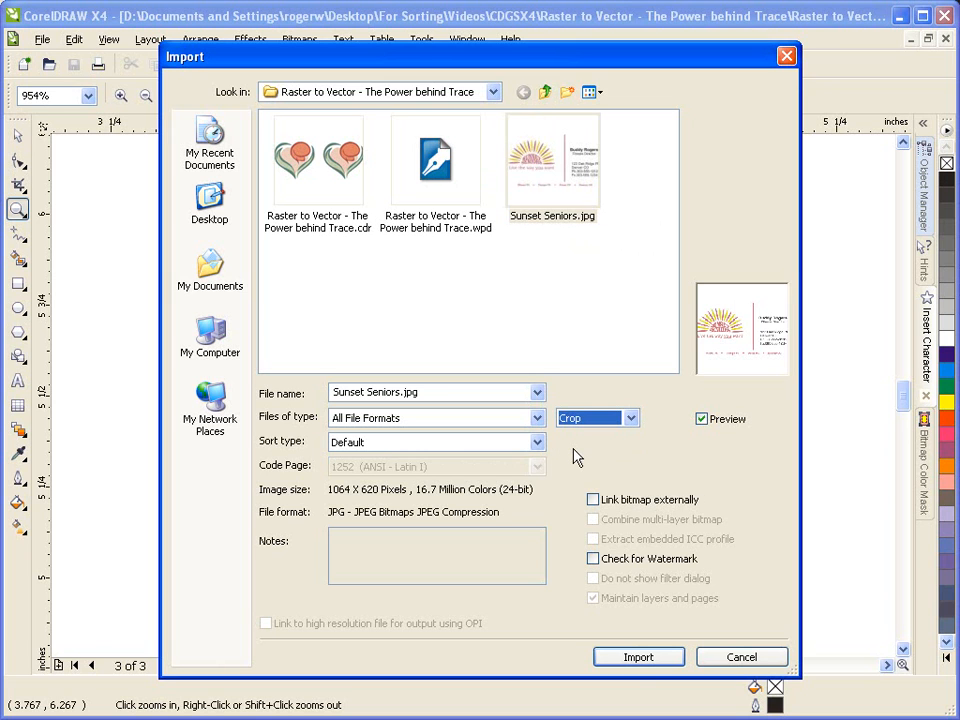
pyautogui.click(639, 658)
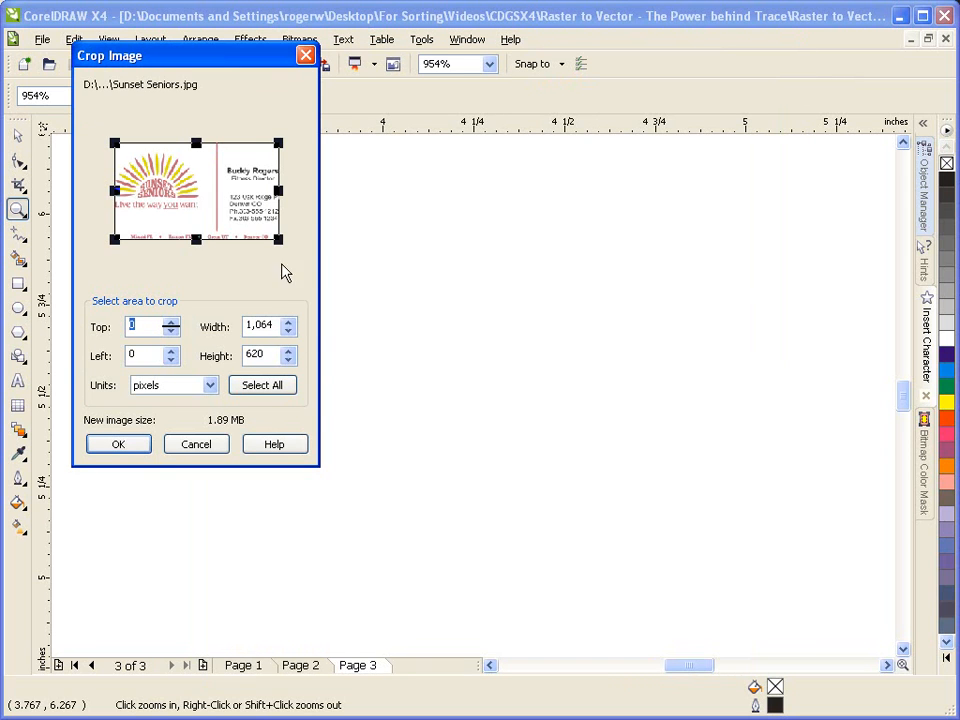
# Crop the image to the sun logo and tagline, 574 by 441 pixels, and place it on the page.
pyautogui.moveTo(278, 241); pyautogui.dragTo(230, 255)
pyautogui.moveTo(231, 177); pyautogui.dragTo(205, 178)
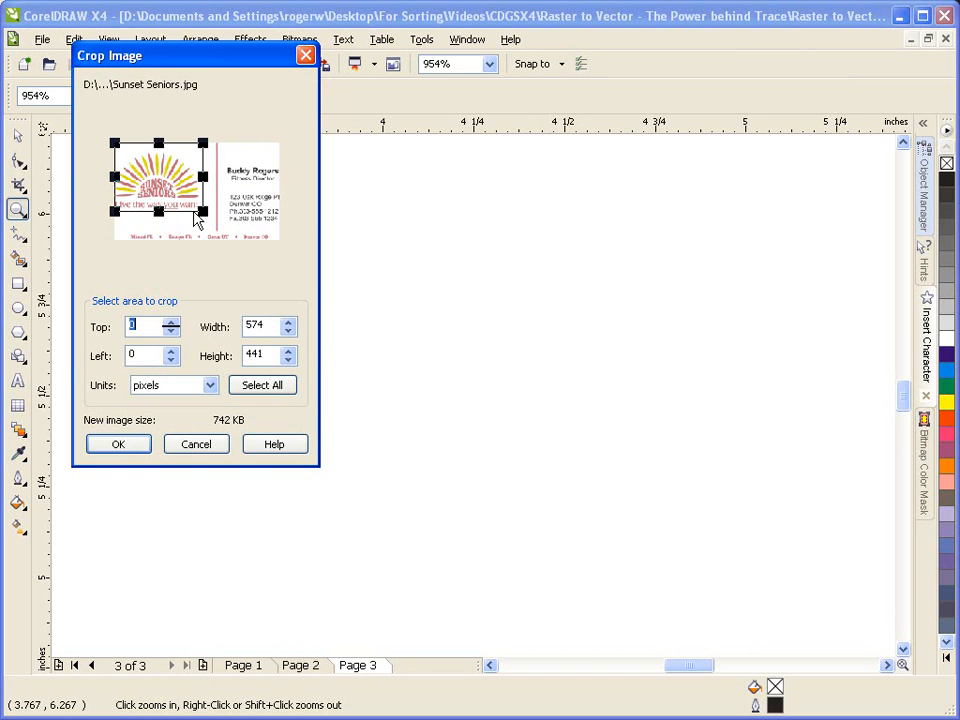
pyautogui.click(117, 447)
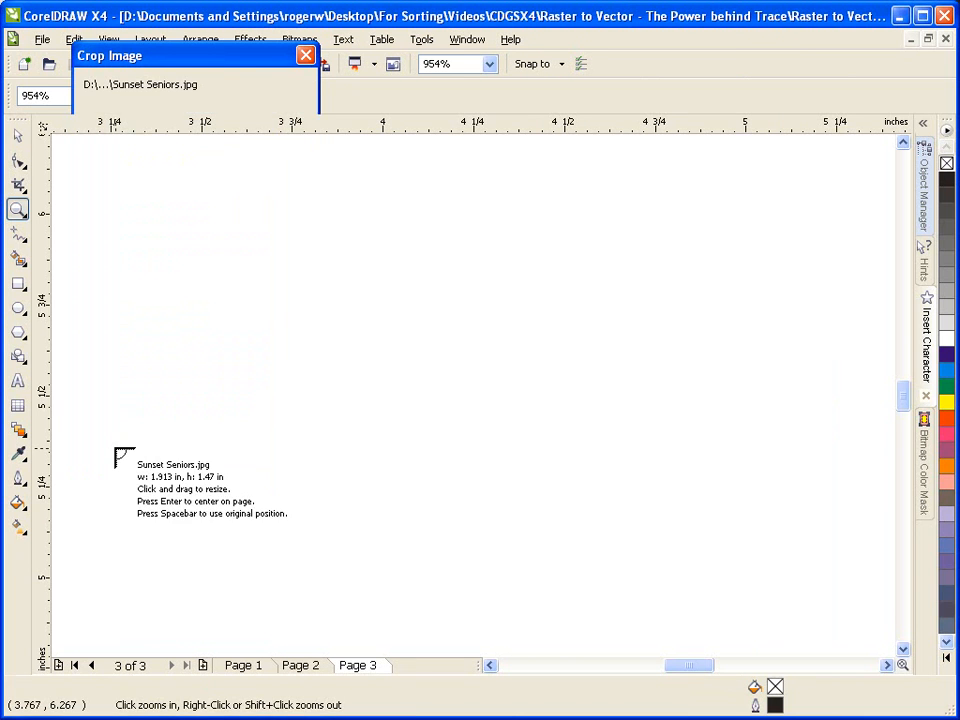
pyautogui.click(293, 241)
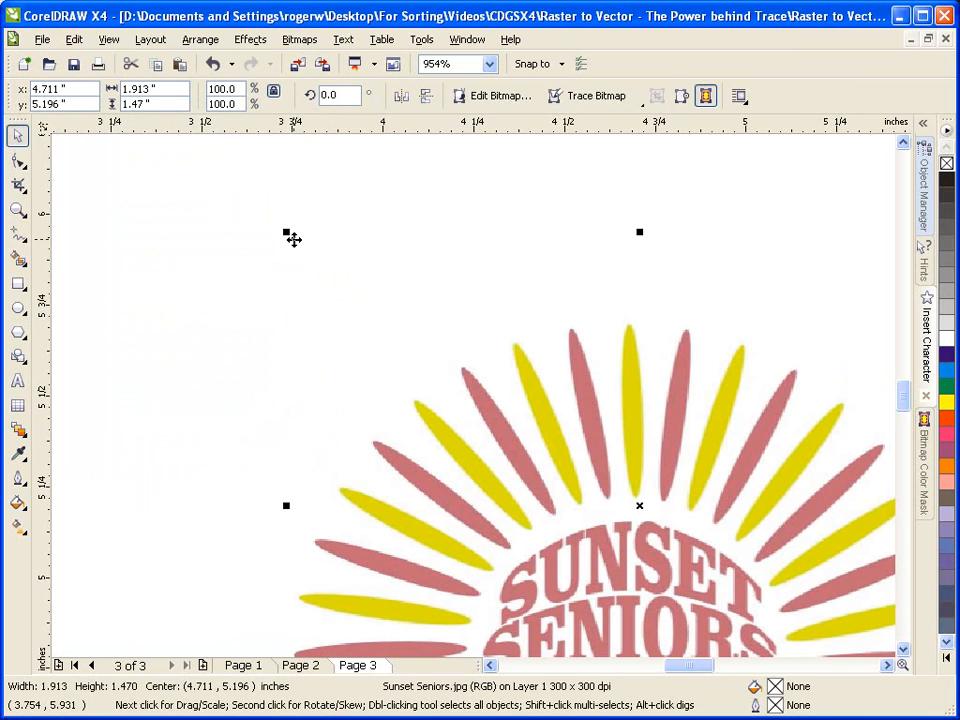
pyautogui.hotkey('shift', 'F2')
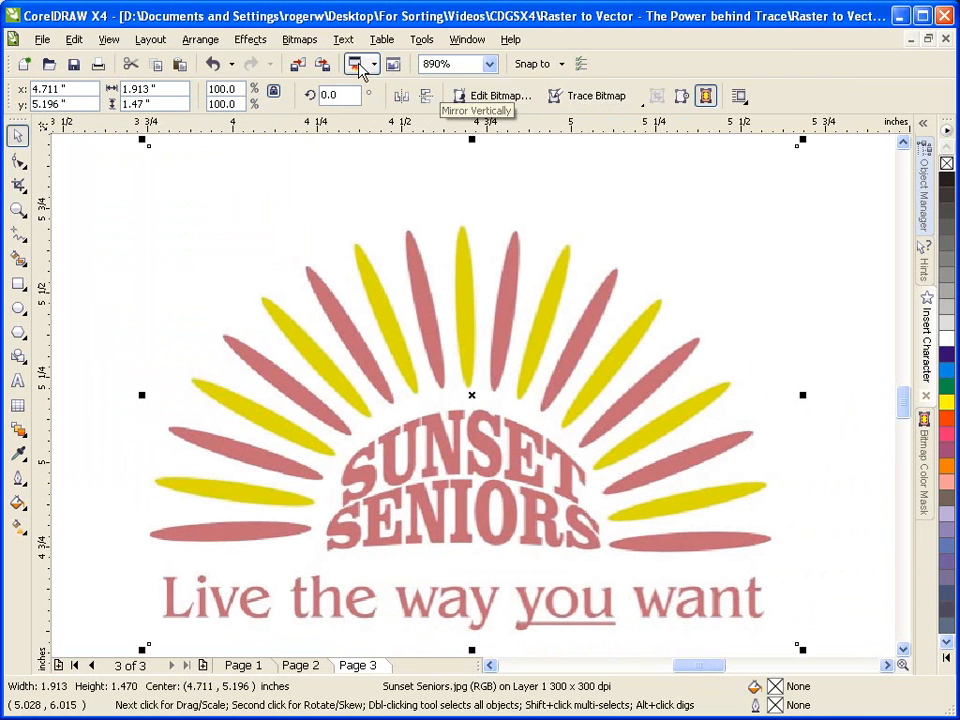
# Review the available bitmap tracing methods, including Quick Trace and the Centerline and Outline Trace image types.
pyautogui.click(310, 41)
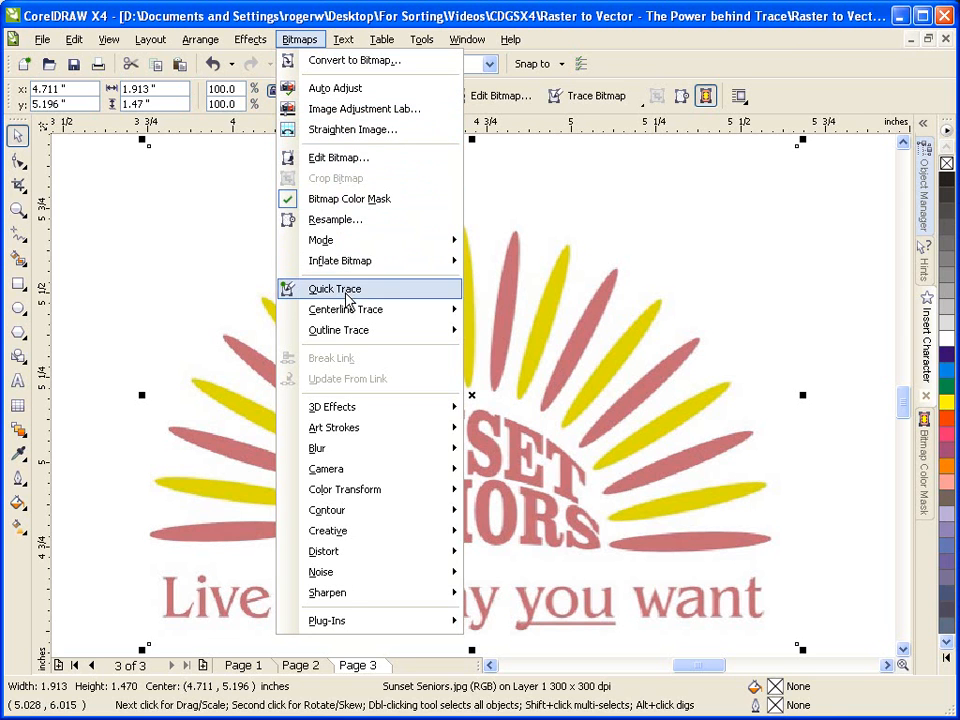
pyautogui.moveTo(345, 331)
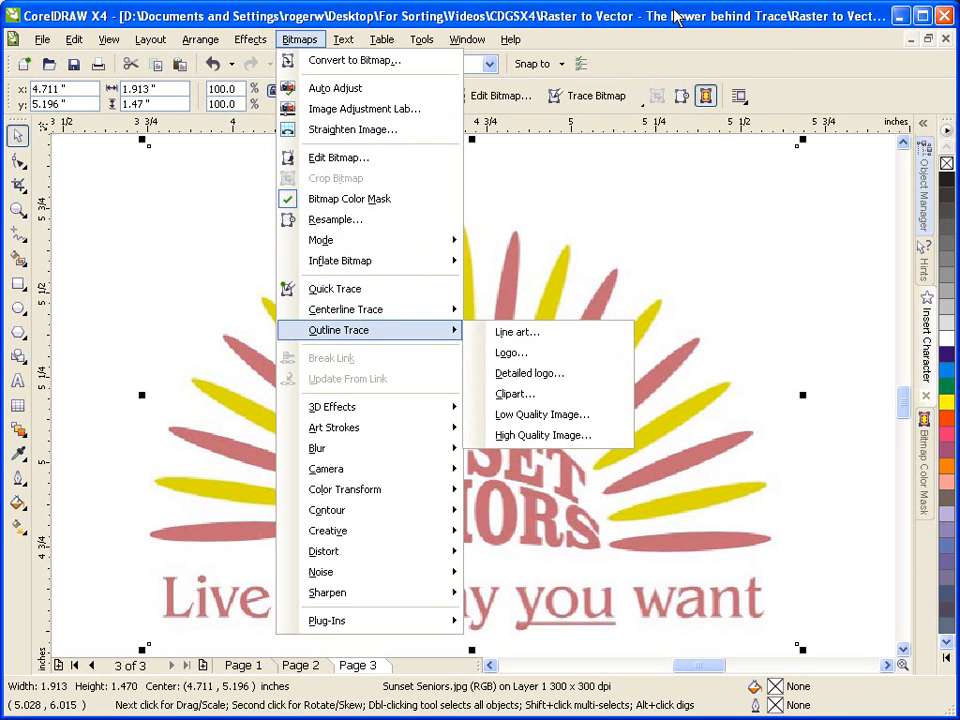
pyautogui.click(509, 14)
pyautogui.click(567, 97)
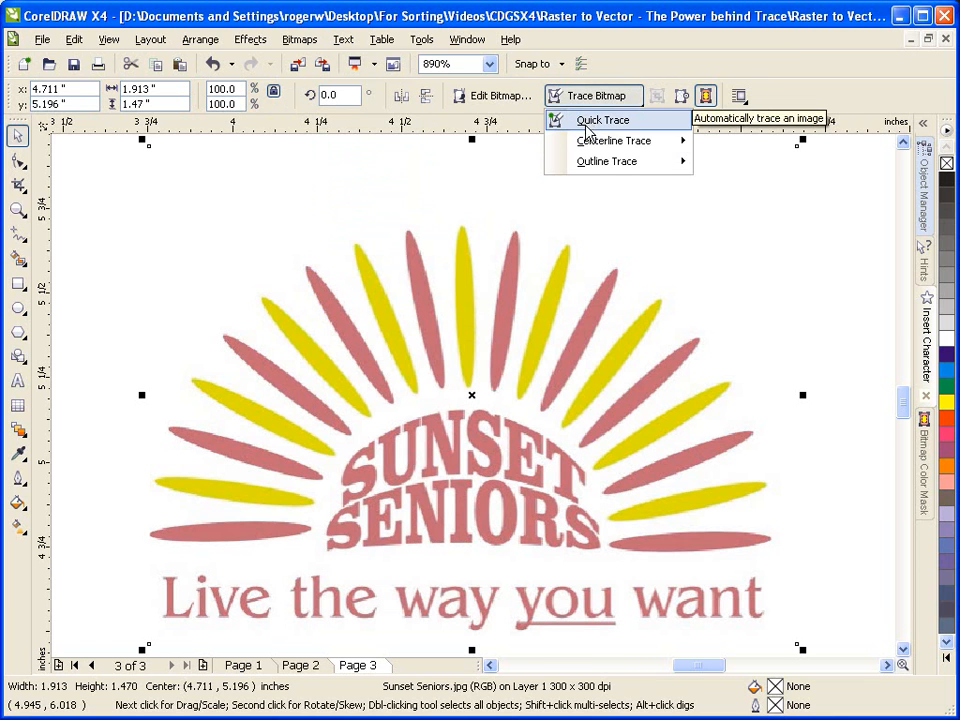
pyautogui.moveTo(591, 148)
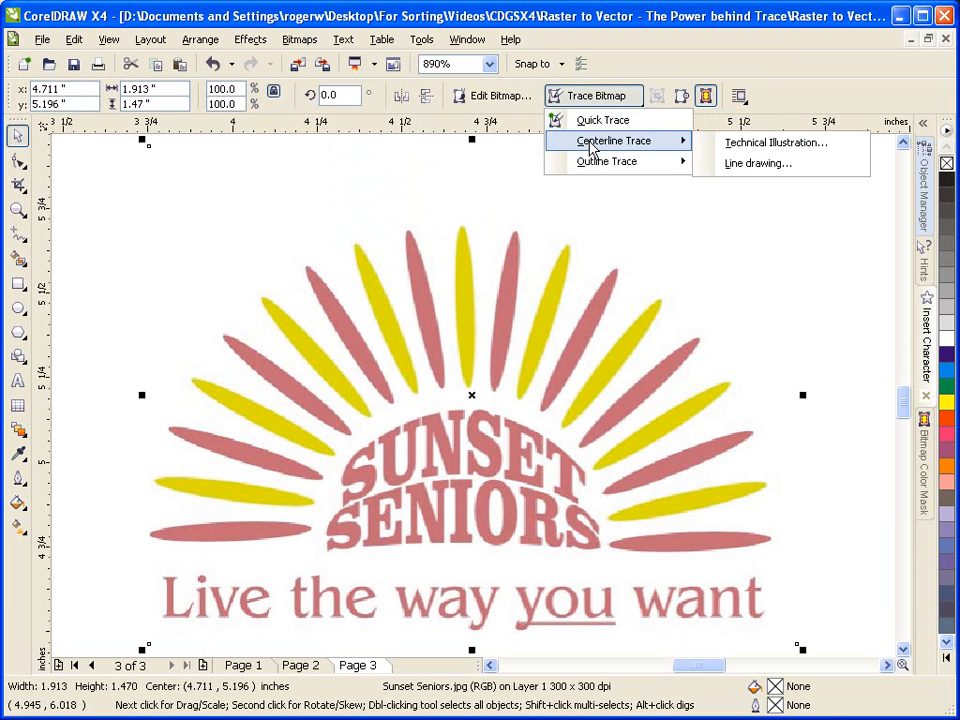
pyautogui.moveTo(598, 171)
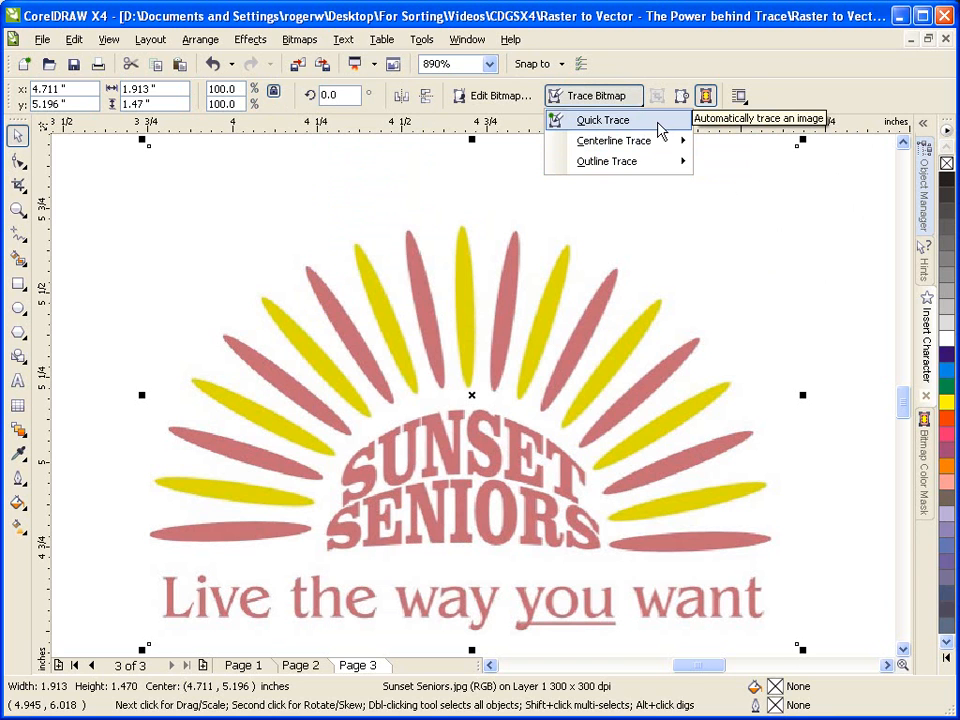
pyautogui.moveTo(660, 150)
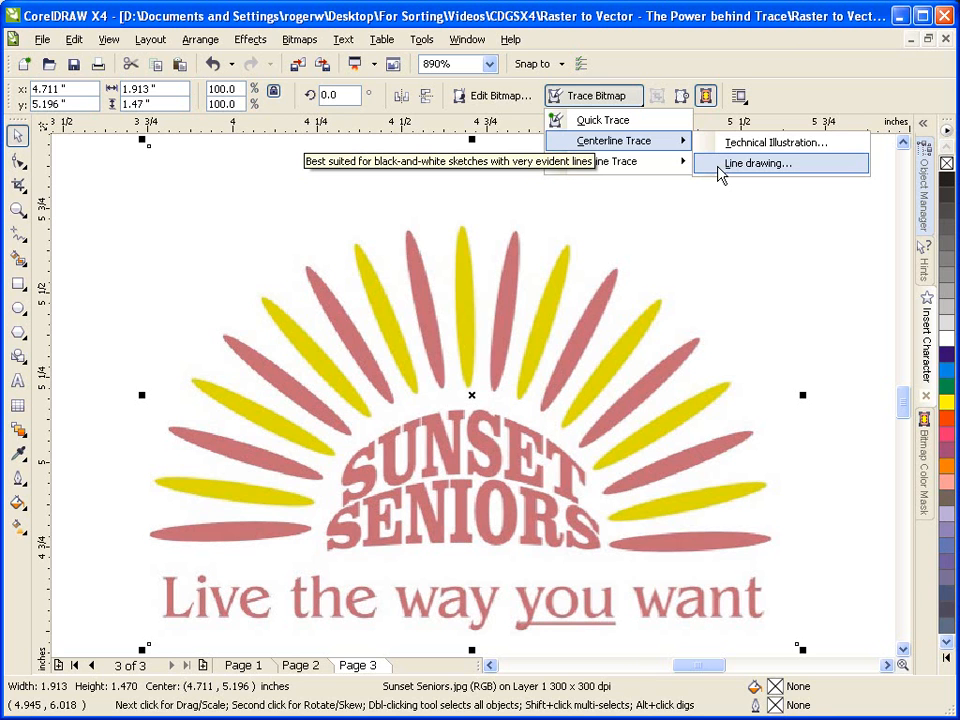
pyautogui.moveTo(652, 175)
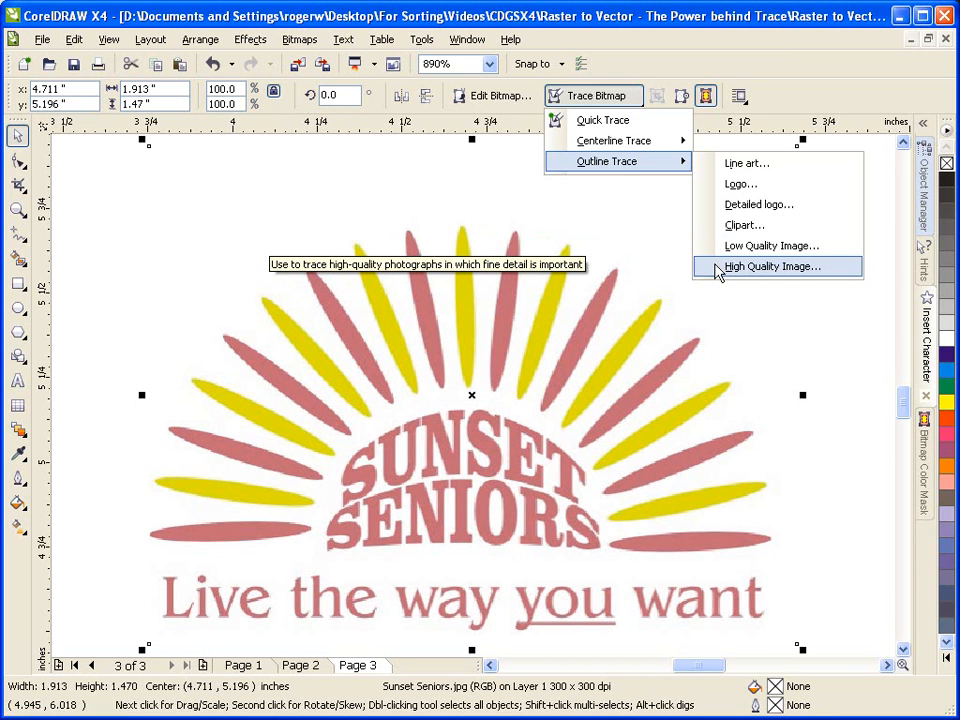
pyautogui.click(671, 213)
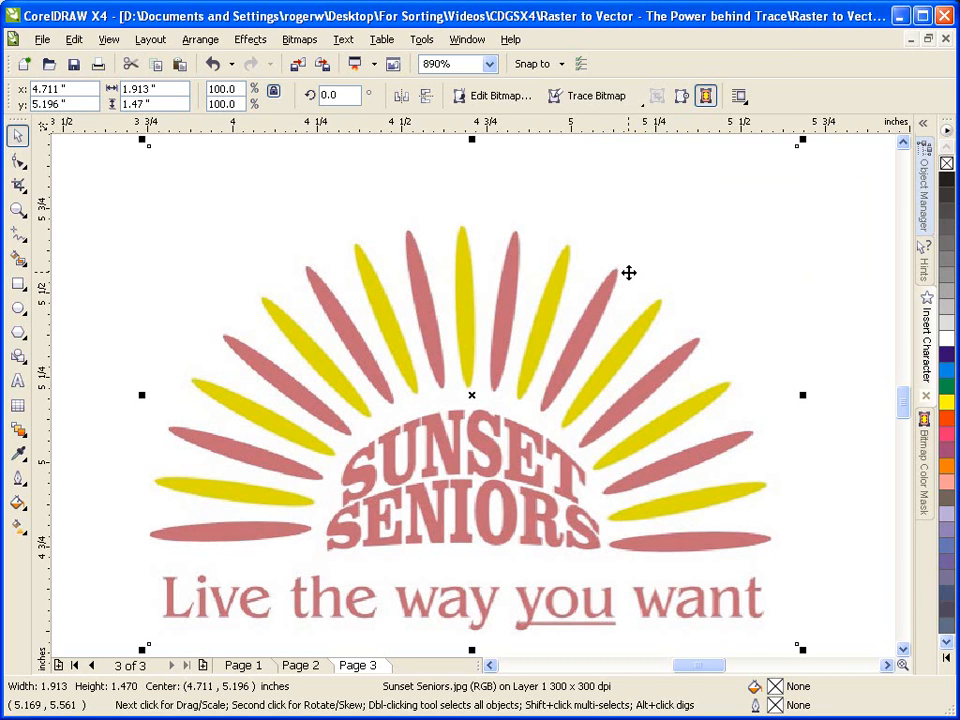
# Start an Outline Trace of the bitmap as a Logo, with smoothing 74 and corner smoothness 27.
pyautogui.click(583, 105)
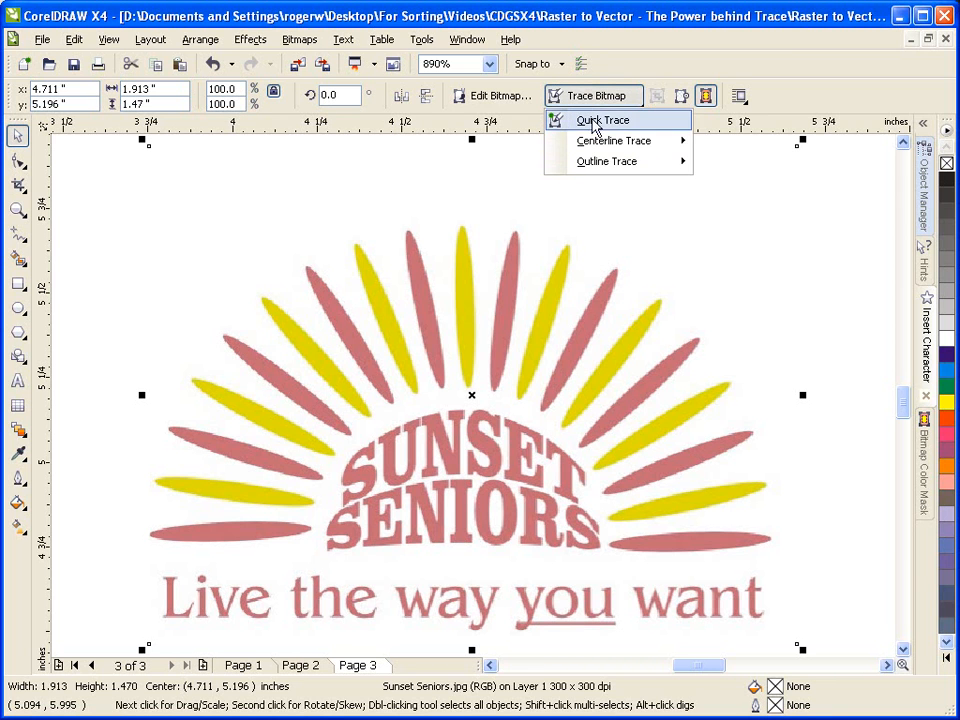
pyautogui.moveTo(607, 173)
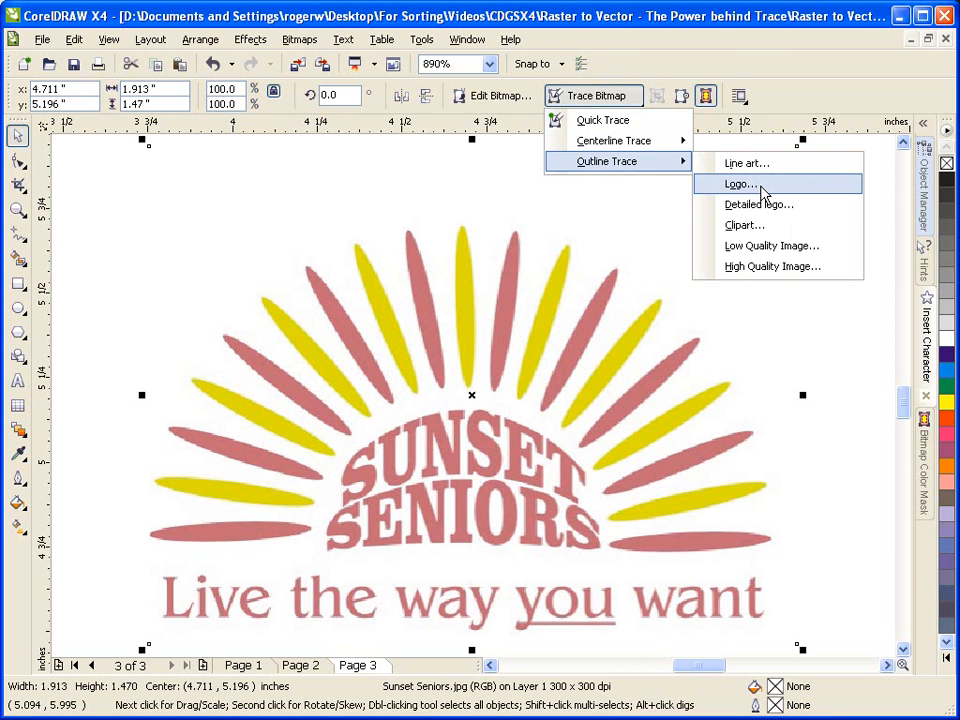
pyautogui.click(746, 190)
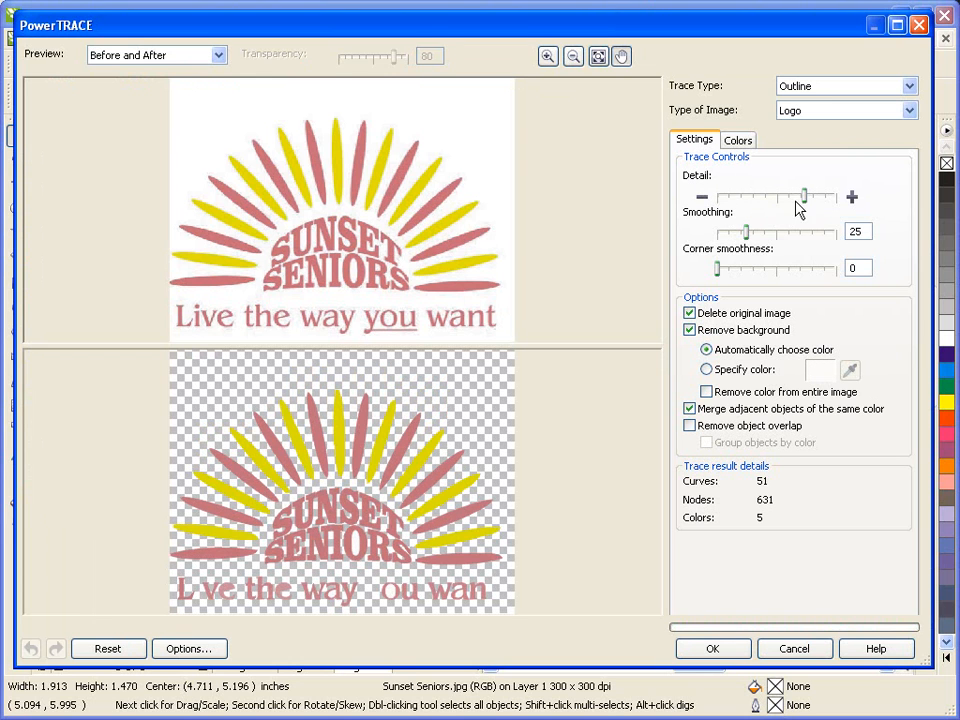
pyautogui.moveTo(805, 196)
pyautogui.mouseDown()
pyautogui.moveTo(782, 197)
pyautogui.moveTo(810, 197)
pyautogui.mouseUp()
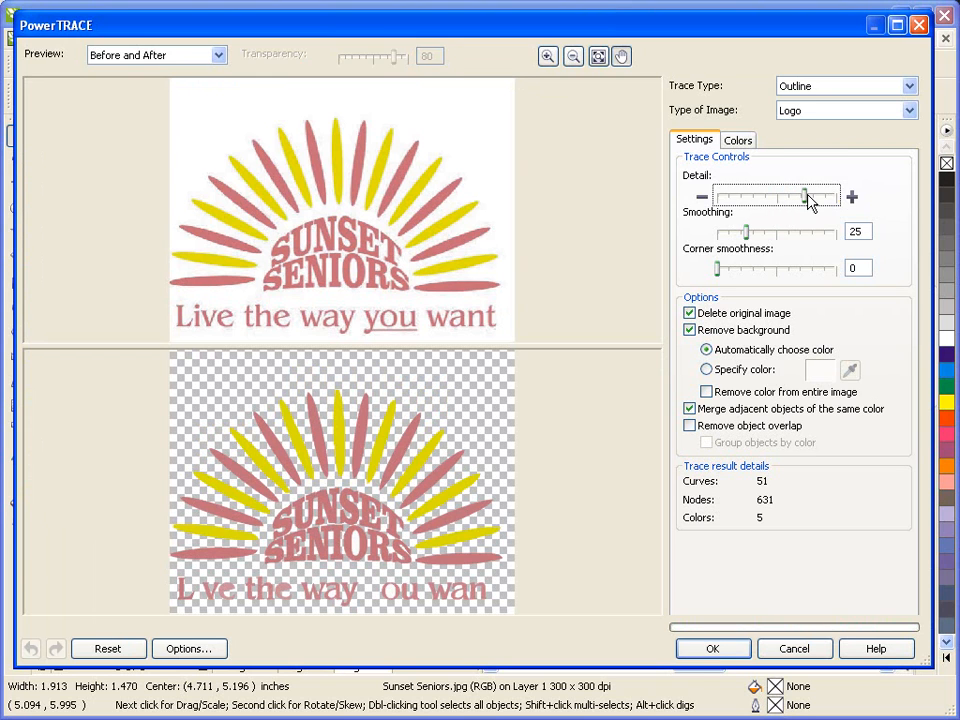
pyautogui.moveTo(750, 236); pyautogui.dragTo(808, 239)
pyautogui.moveTo(723, 266); pyautogui.dragTo(750, 271)
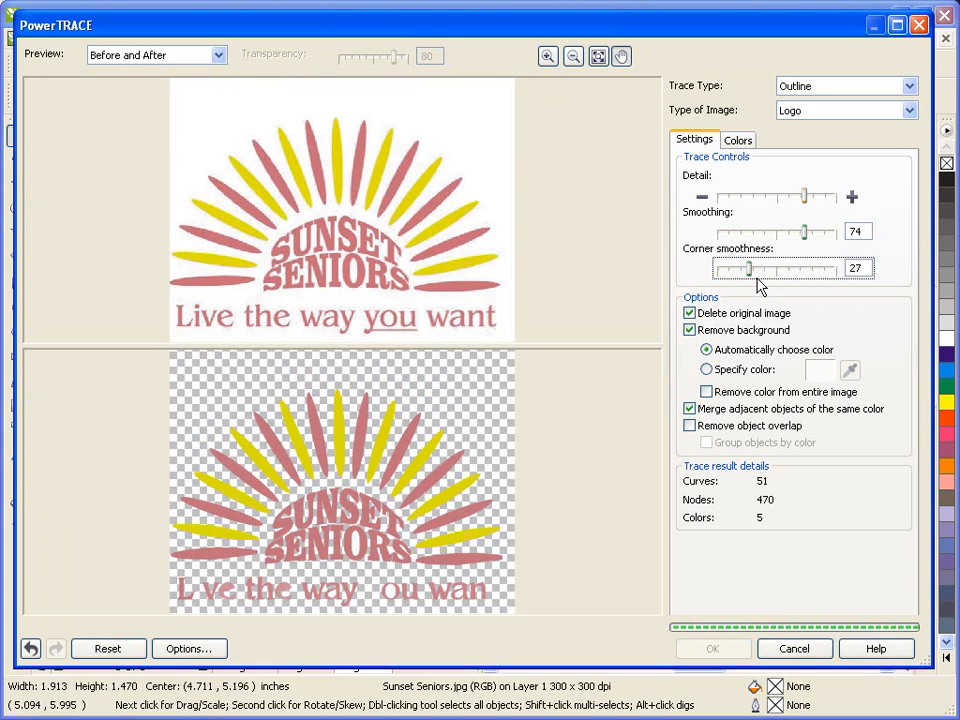
# Try the trace with Delete original image and Remove background each switched off, restoring both options.
pyautogui.click(689, 314)
pyautogui.click(690, 315)
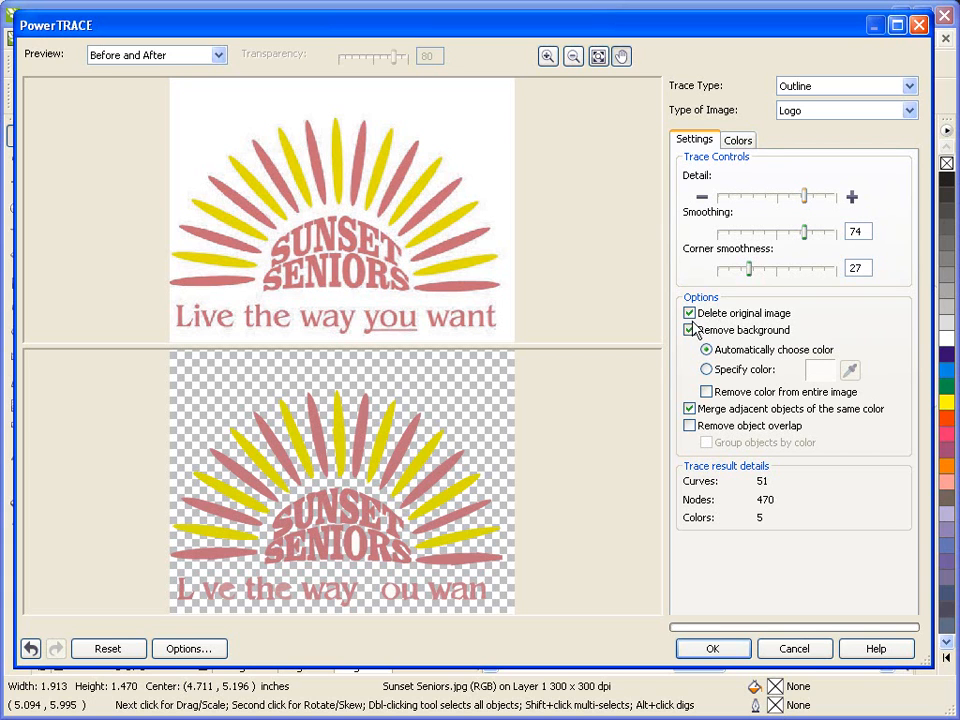
pyautogui.click(690, 330)
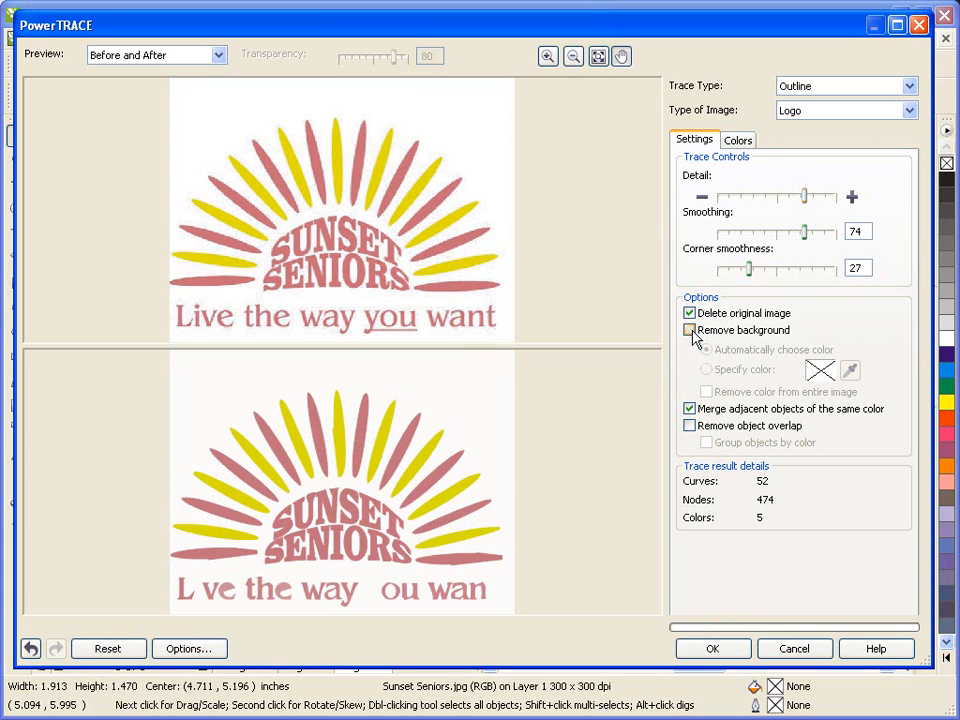
pyautogui.click(691, 331)
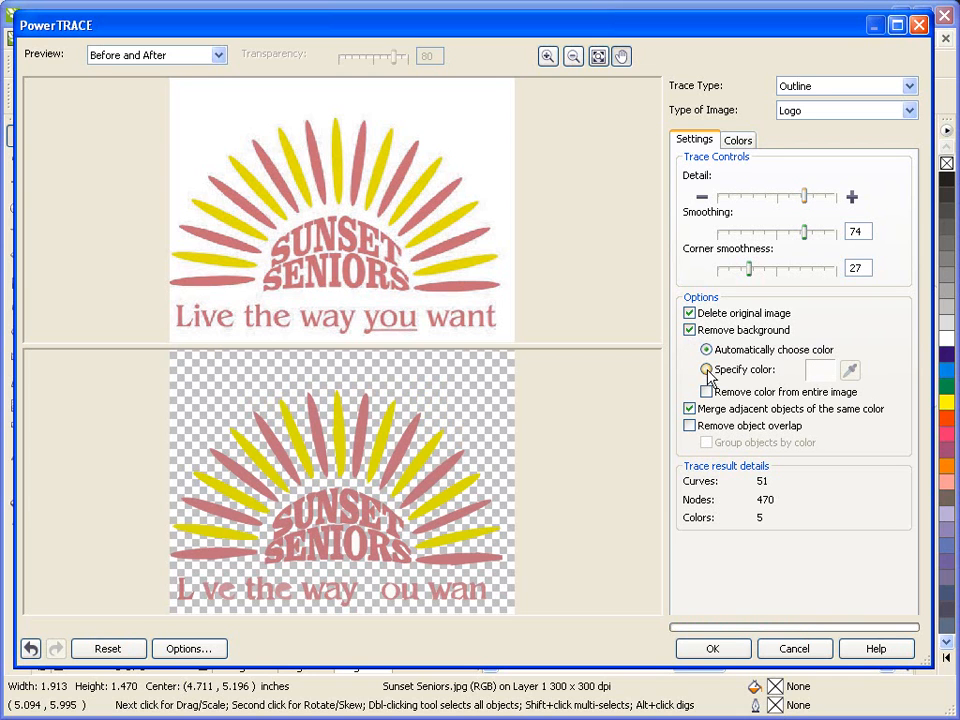
# Specify the background color to remove by sampling the pink of a sun ray in the trace preview.
pyautogui.click(707, 370)
pyautogui.click(850, 371)
pyautogui.click(363, 429)
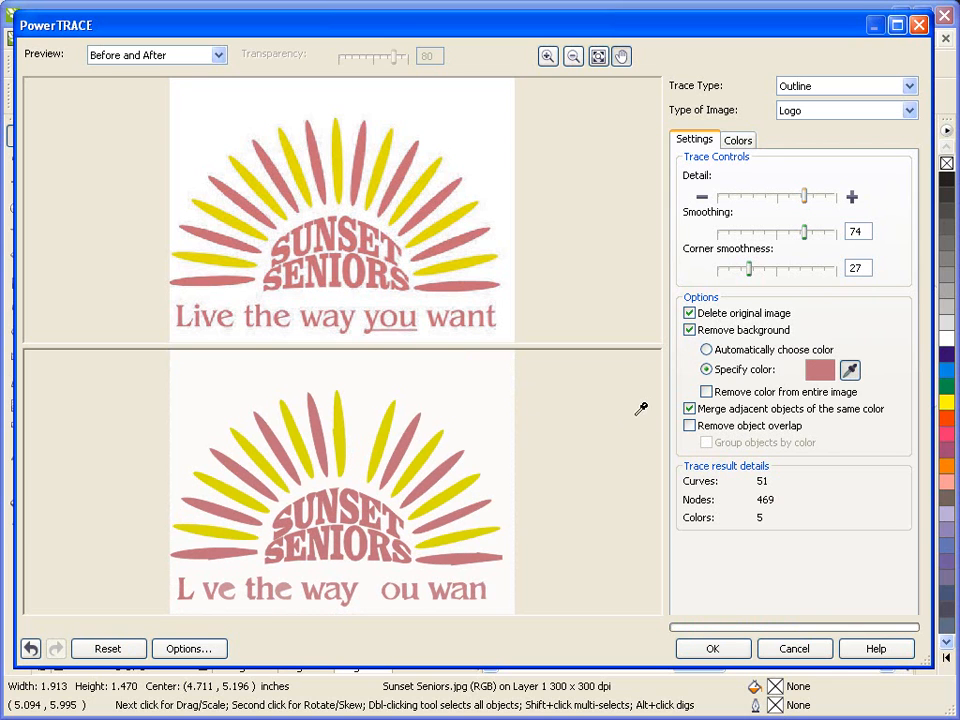
# Try removing the specified color from the entire image, switch that option off again, and set background removal to automatically choose the color.
pyautogui.click(706, 392)
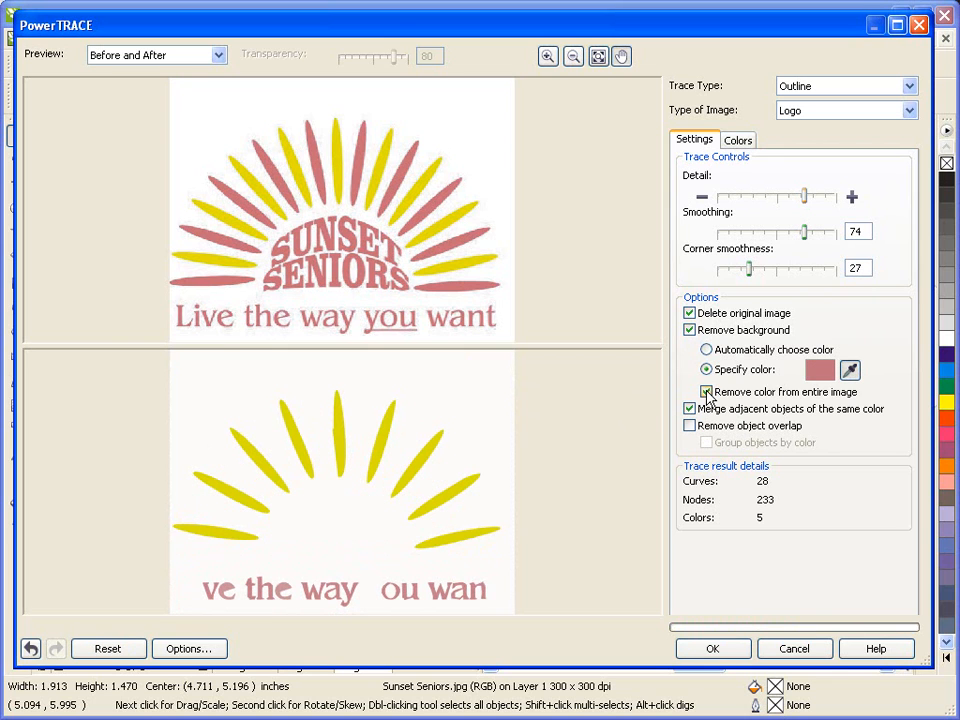
pyautogui.click(706, 392)
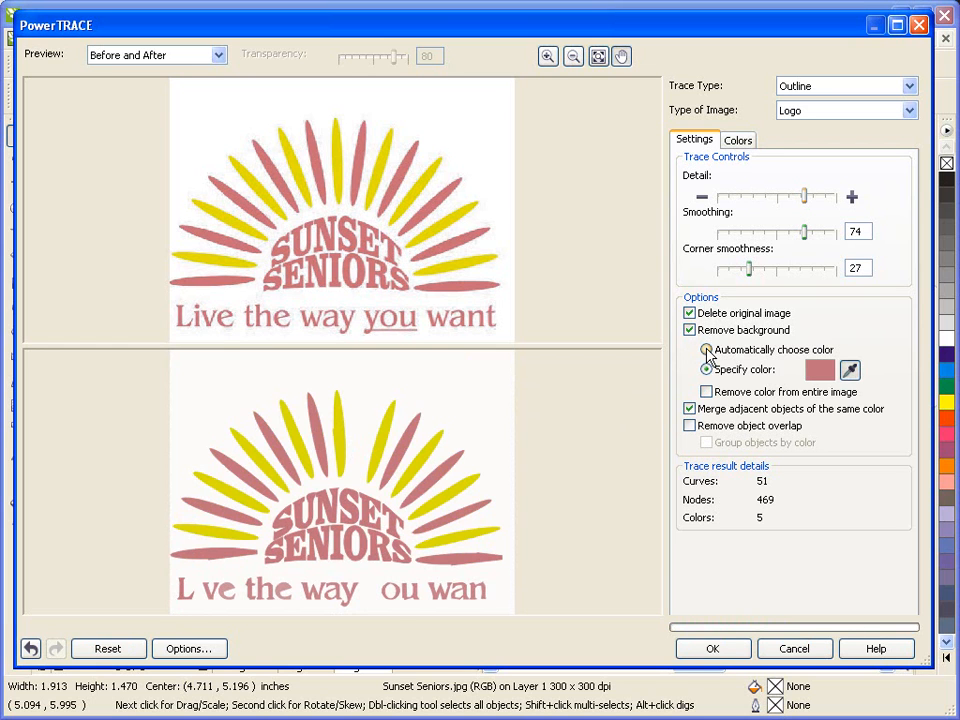
pyautogui.click(706, 350)
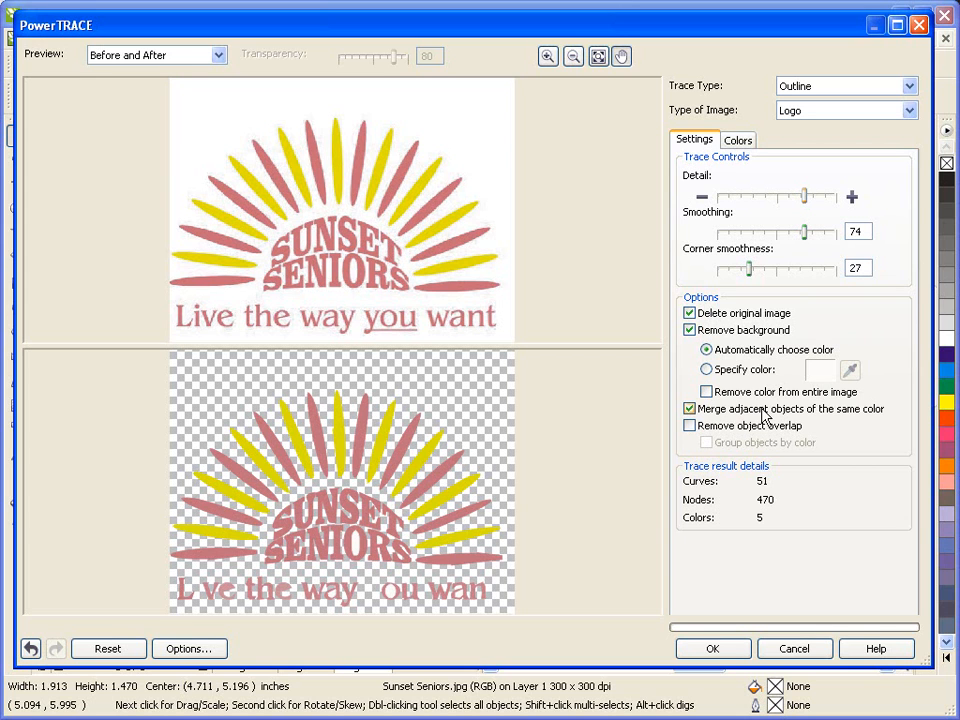
pyautogui.click(707, 369)
pyautogui.click(707, 350)
# Set the color mode of the trace to PANTONE(R) solid coated.
pyautogui.click(741, 141)
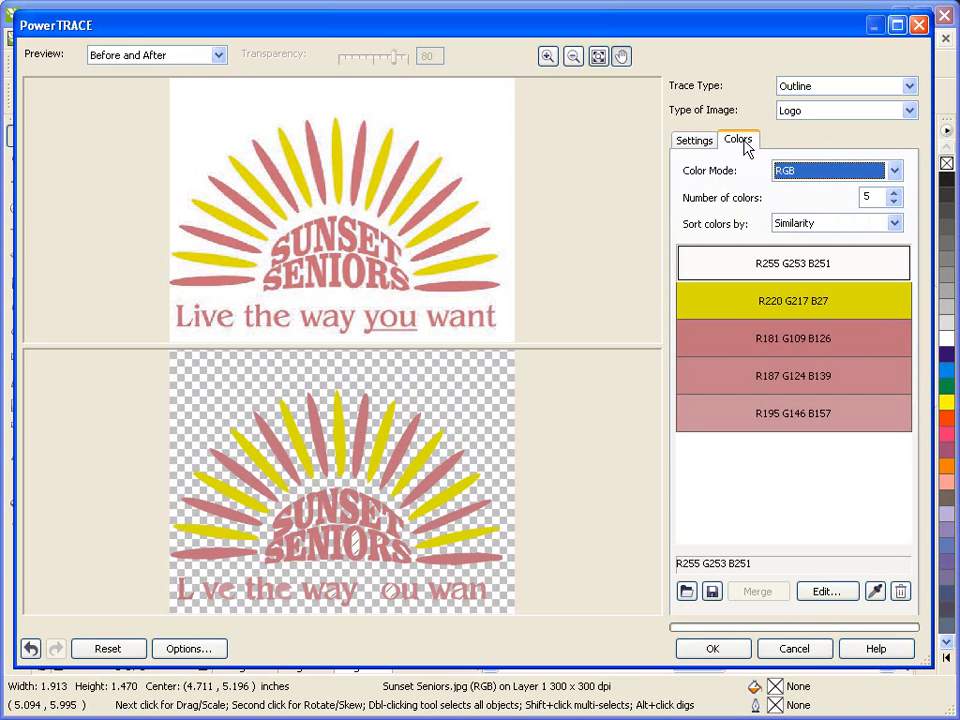
pyautogui.click(818, 177)
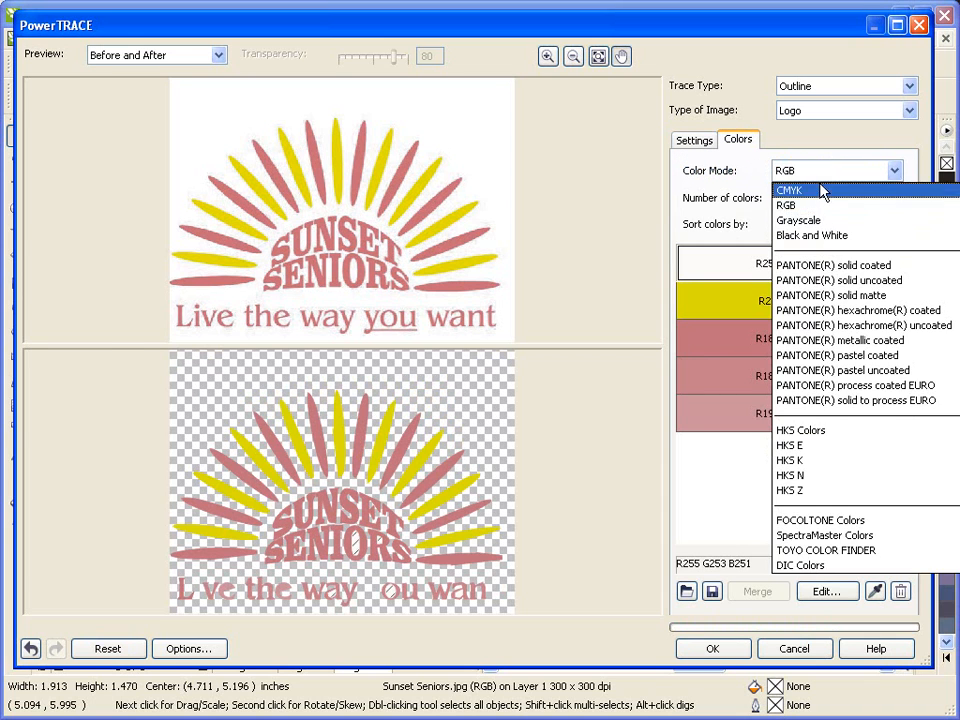
pyautogui.click(885, 266)
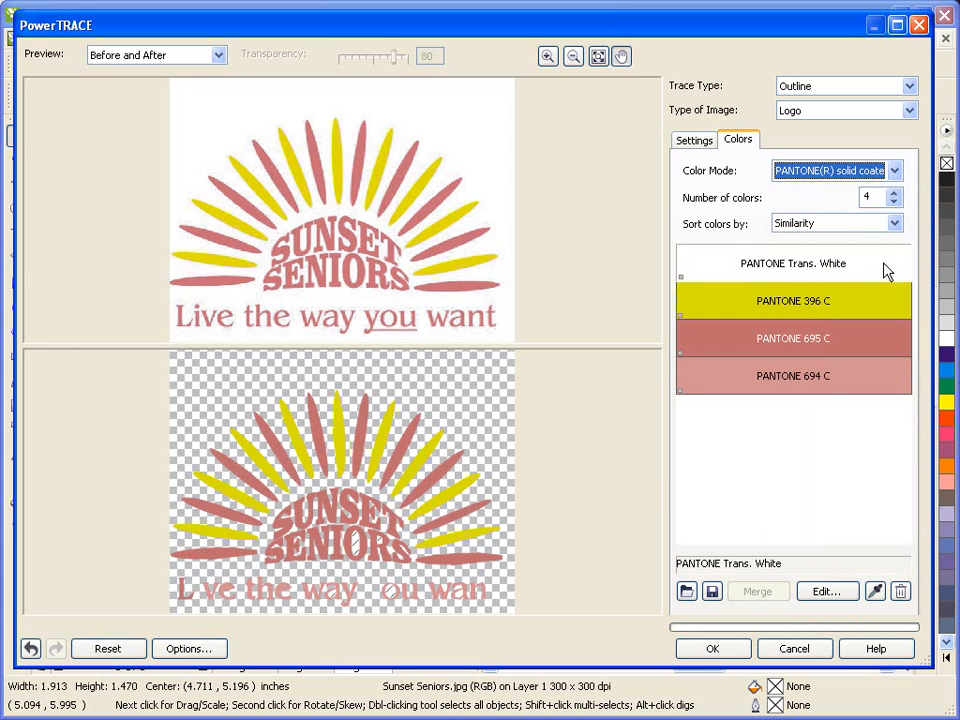
# Try reducing the number of trace colors to 3, restoring it to 4.
pyautogui.click(838, 263)
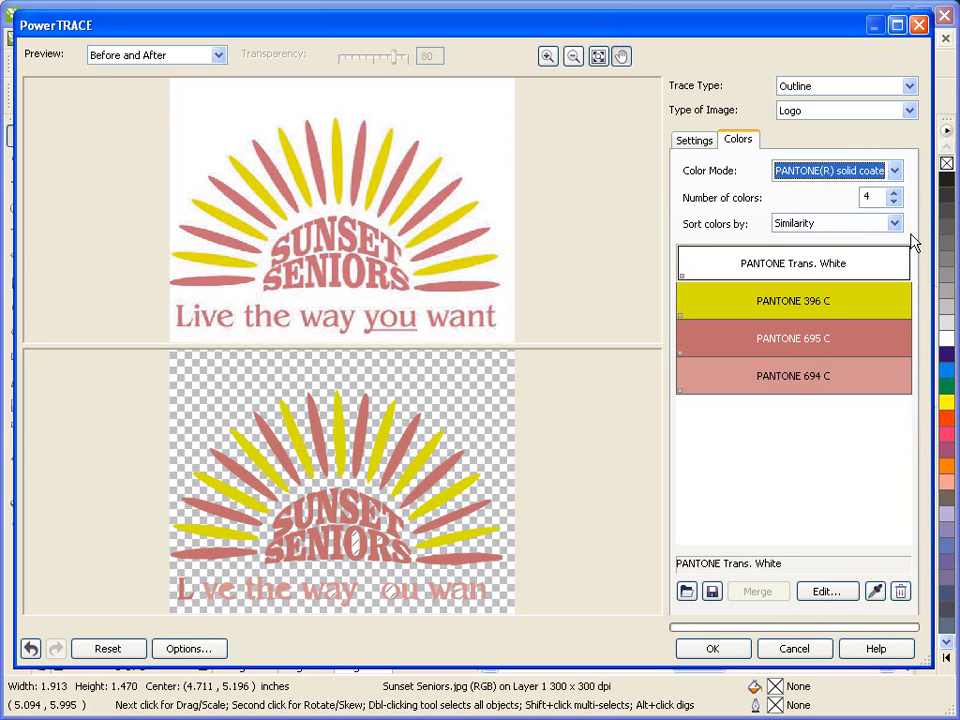
pyautogui.click(893, 202)
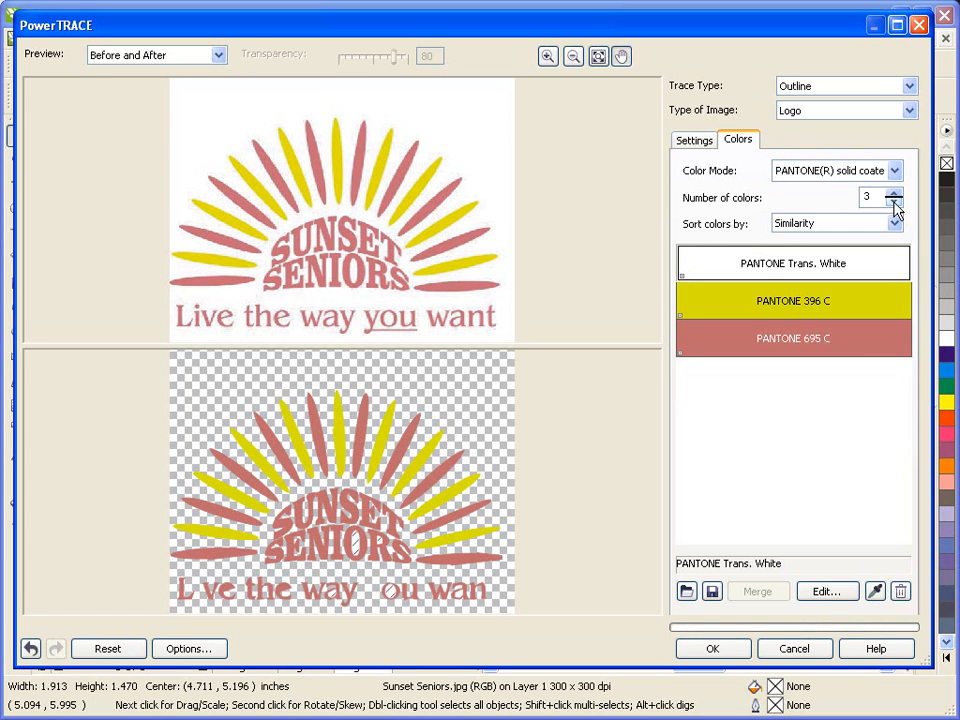
pyautogui.click(893, 196)
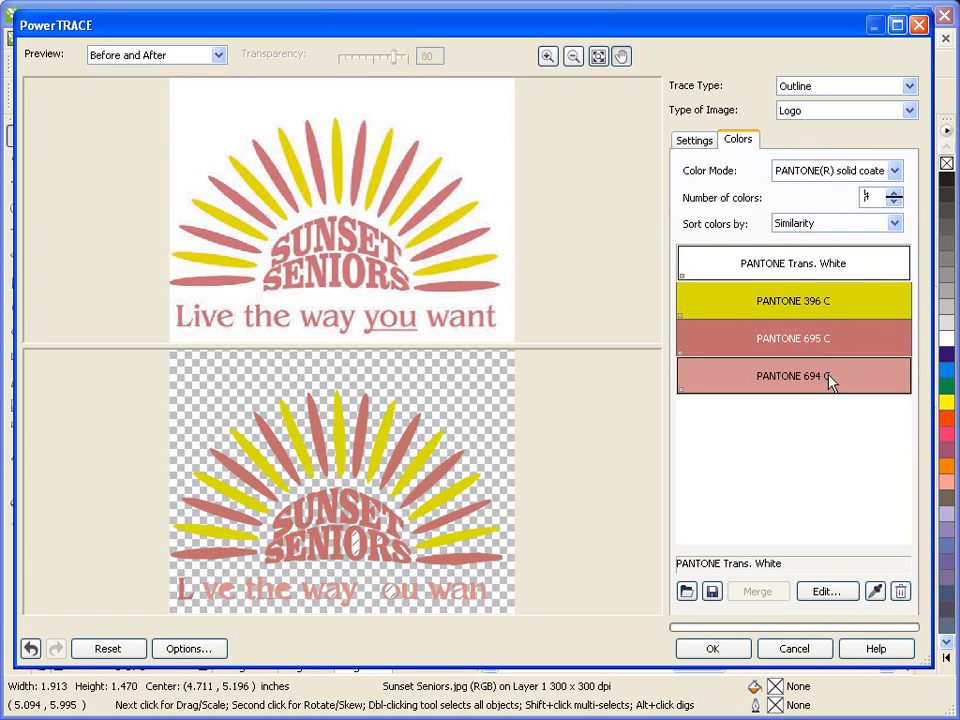
# Merge the two pink trace colors, PANTONE 694 C and PANTONE 695 C, into a single color.
pyautogui.click(830, 380)
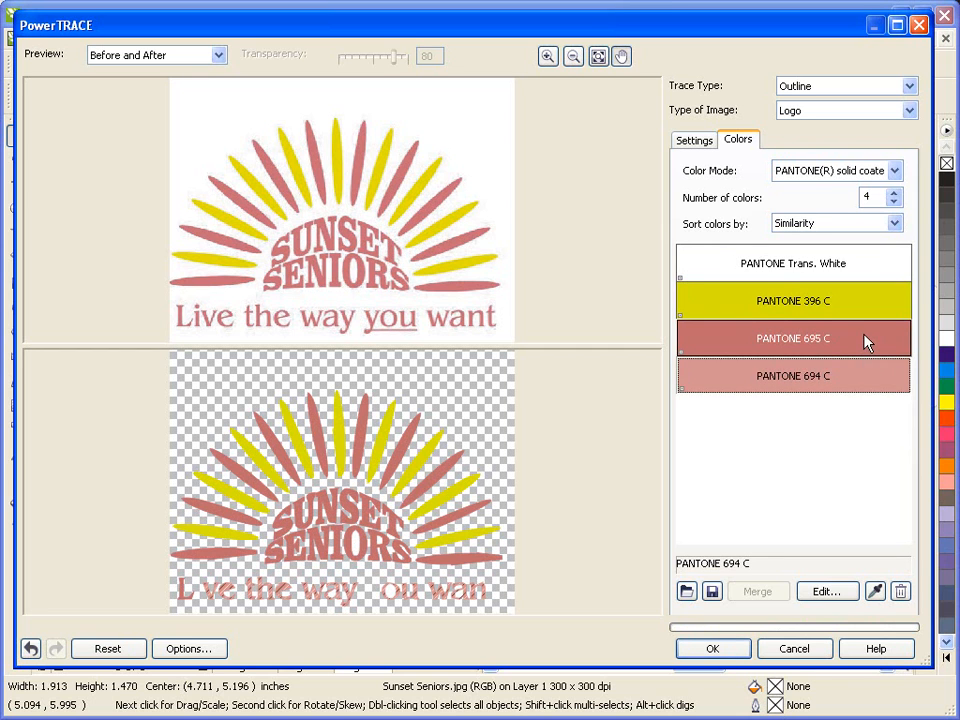
pyautogui.keyDown('ctrl'); pyautogui.click(867, 342); pyautogui.keyUp('ctrl')
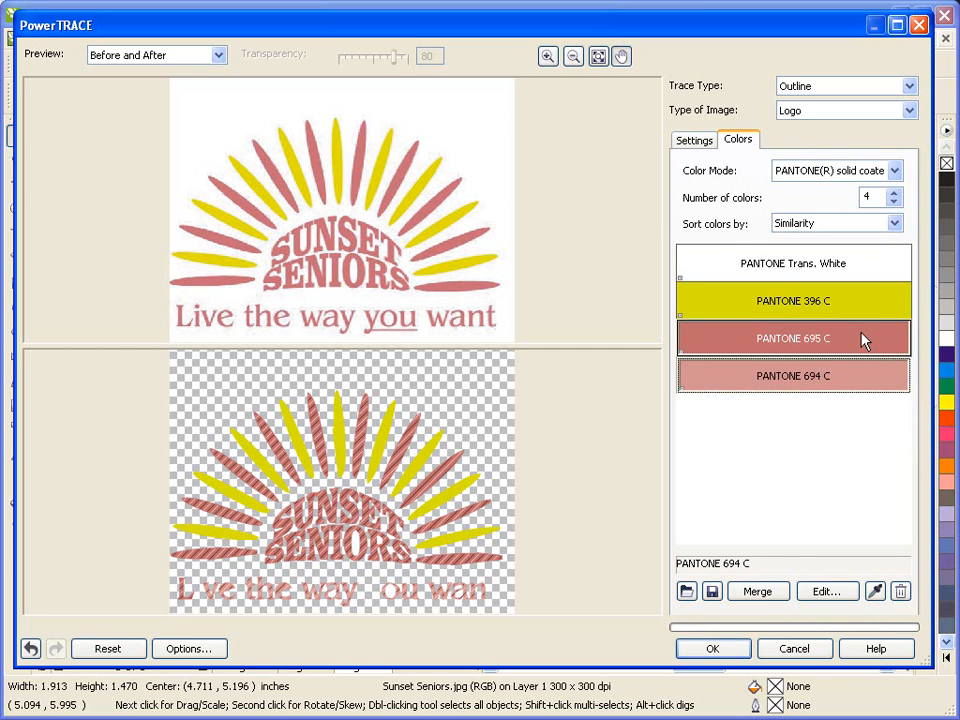
pyautogui.click(757, 593)
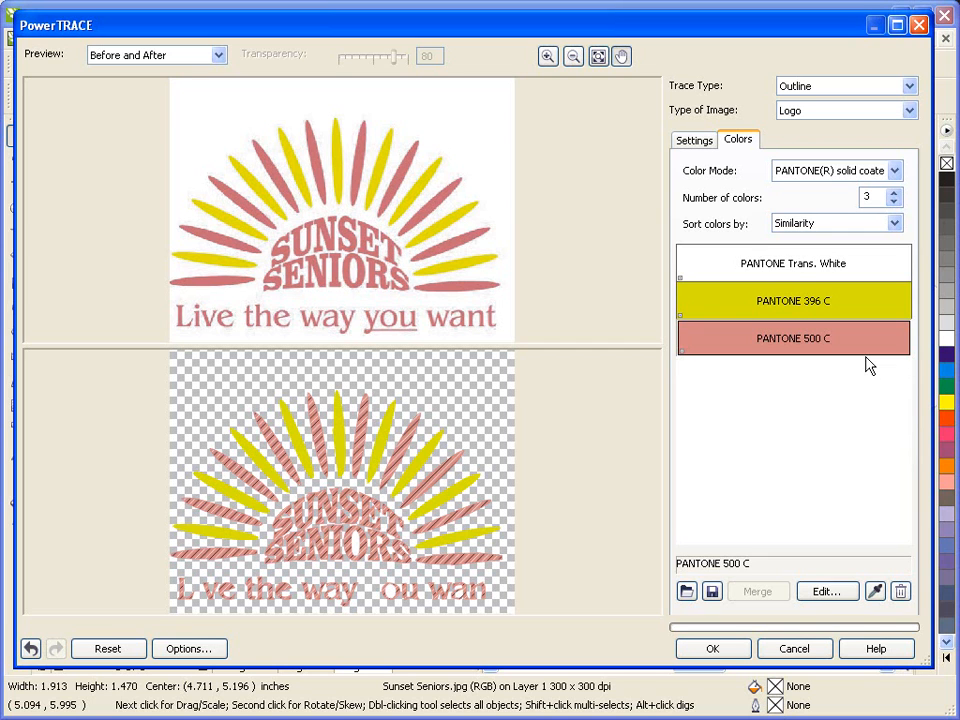
# Change the yellow color of the traced sun rays to PANTONE 109 C.
pyautogui.click(785, 307)
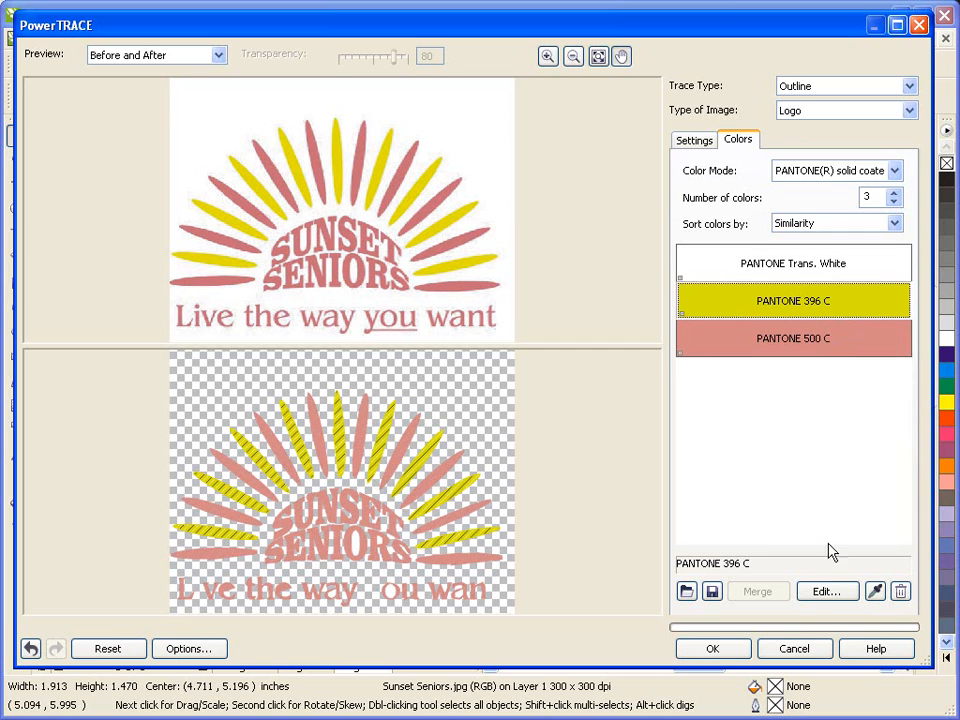
pyautogui.click(822, 592)
pyautogui.click(822, 591)
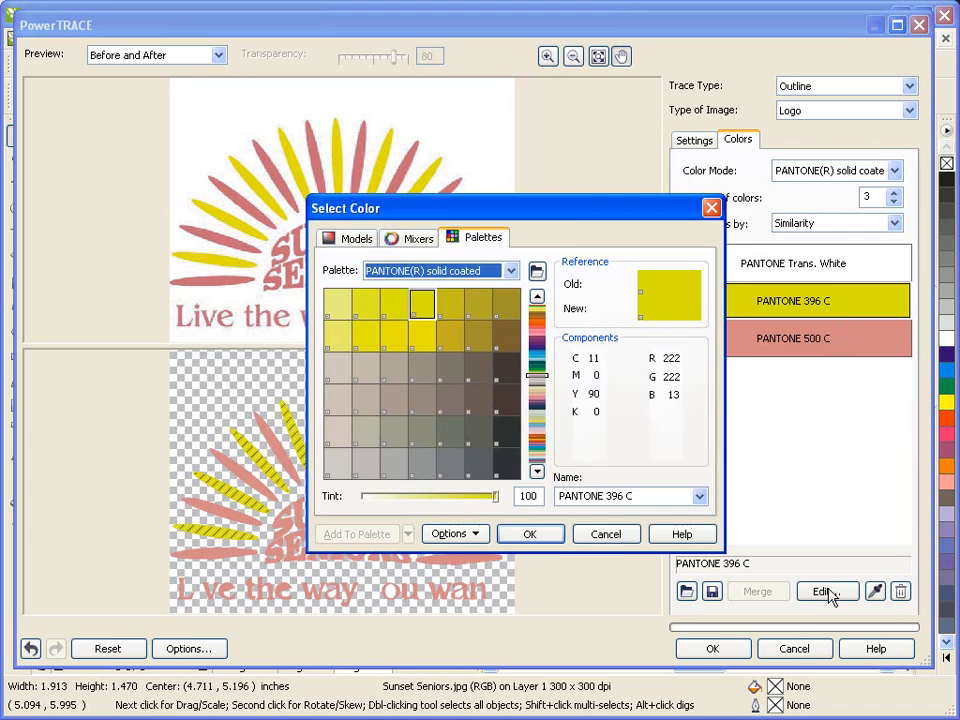
pyautogui.click(630, 497)
pyautogui.write('PANTONE 109')
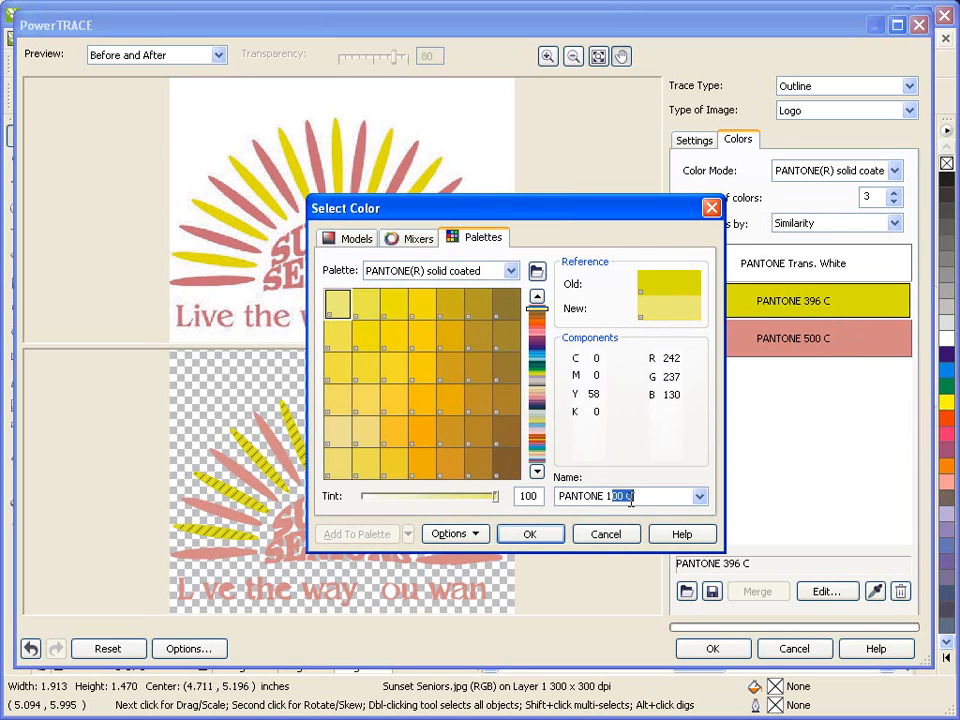
pyautogui.click(548, 540)
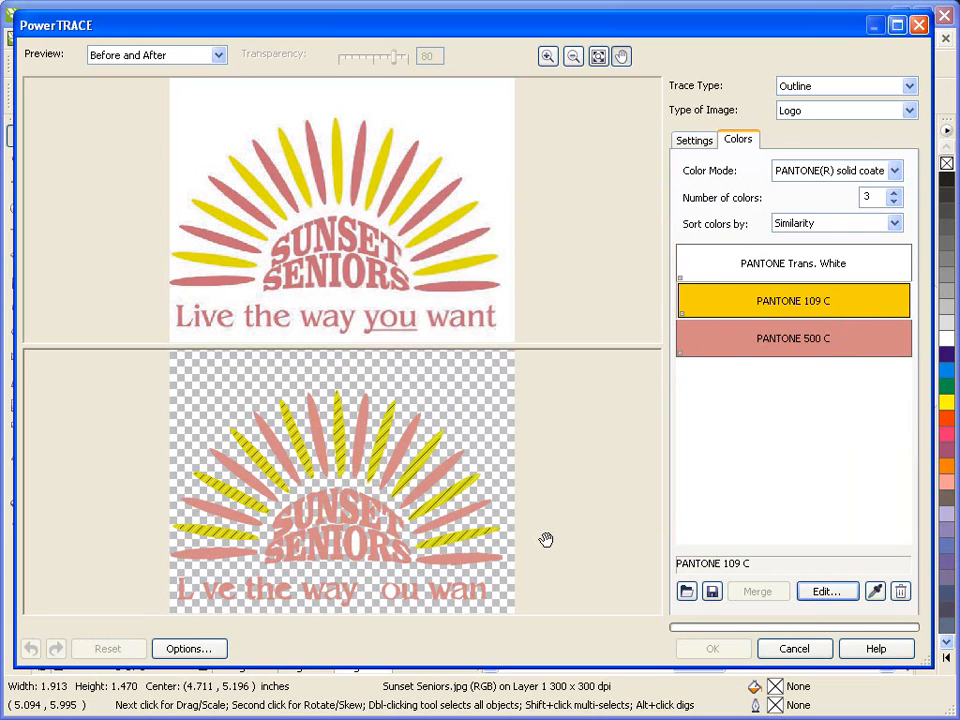
# Change the merged pink color to PANTONE 216 C and accept the trace to create the vector logo.
pyautogui.click(786, 343)
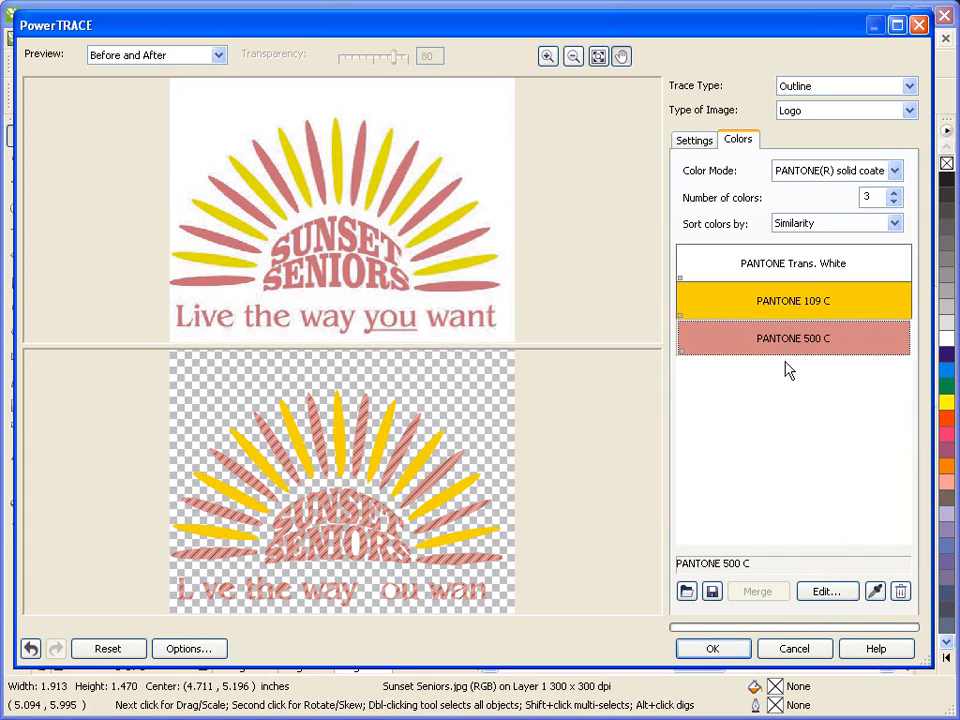
pyautogui.click(826, 593)
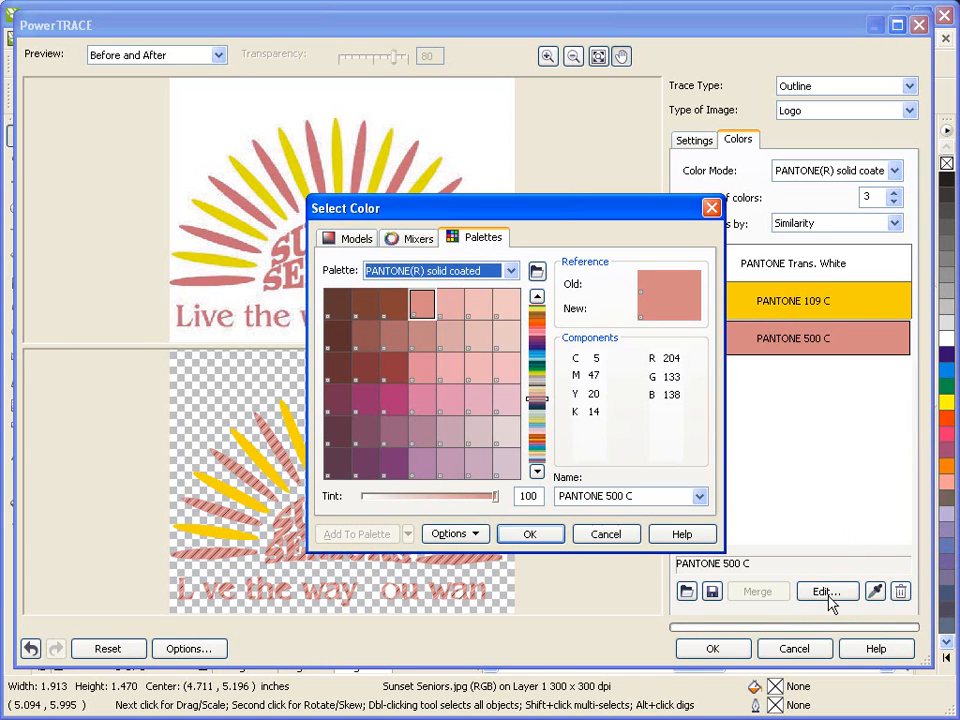
pyautogui.click(632, 497)
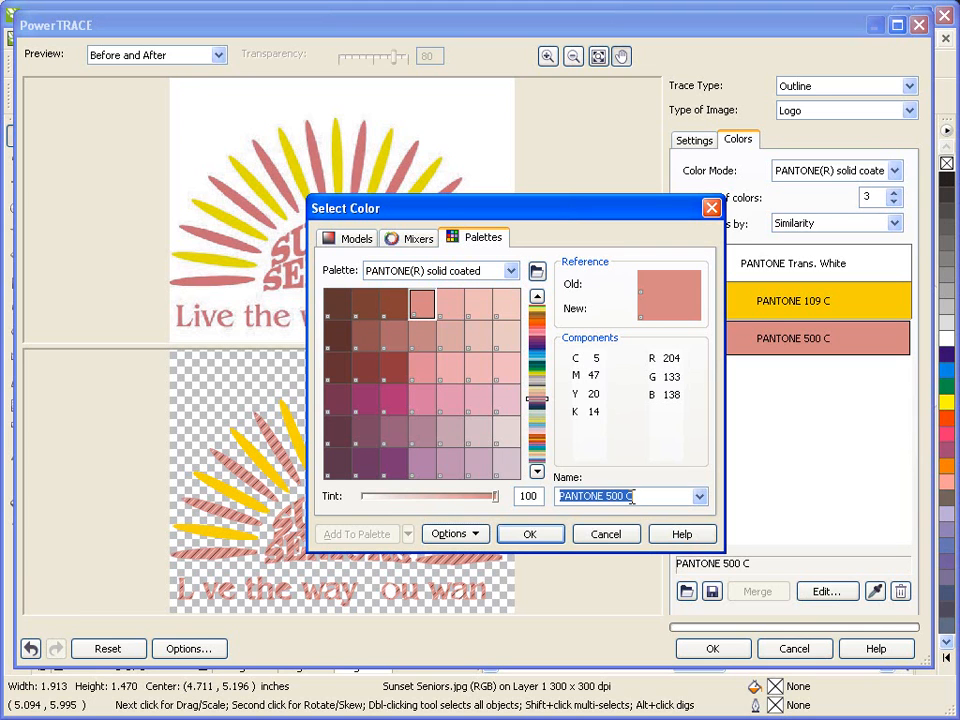
pyautogui.write('PANTONE 216')
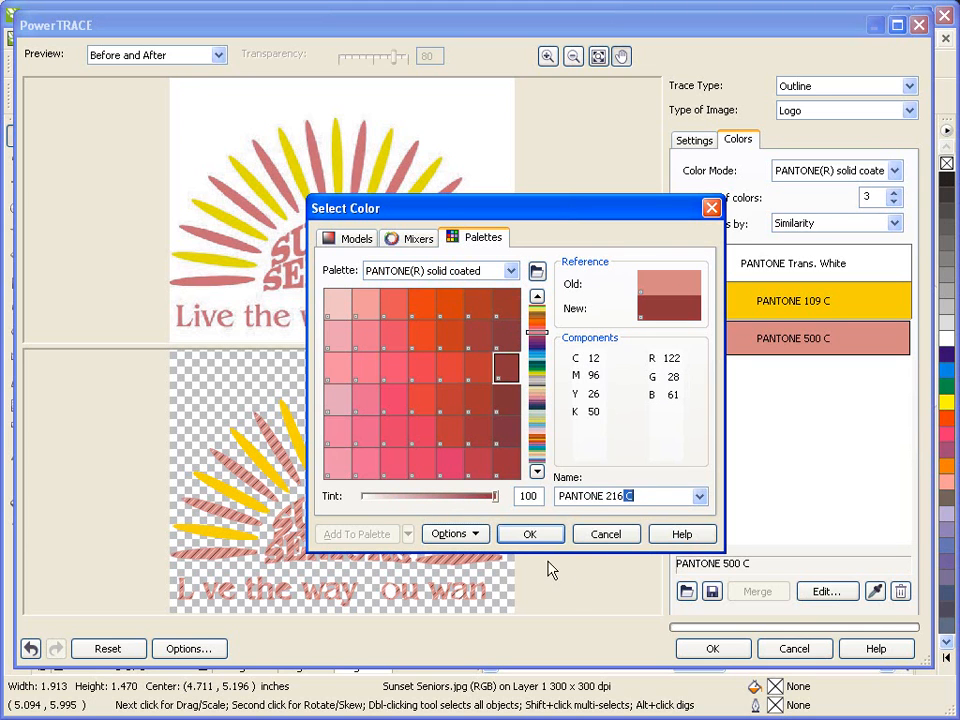
pyautogui.click(536, 535)
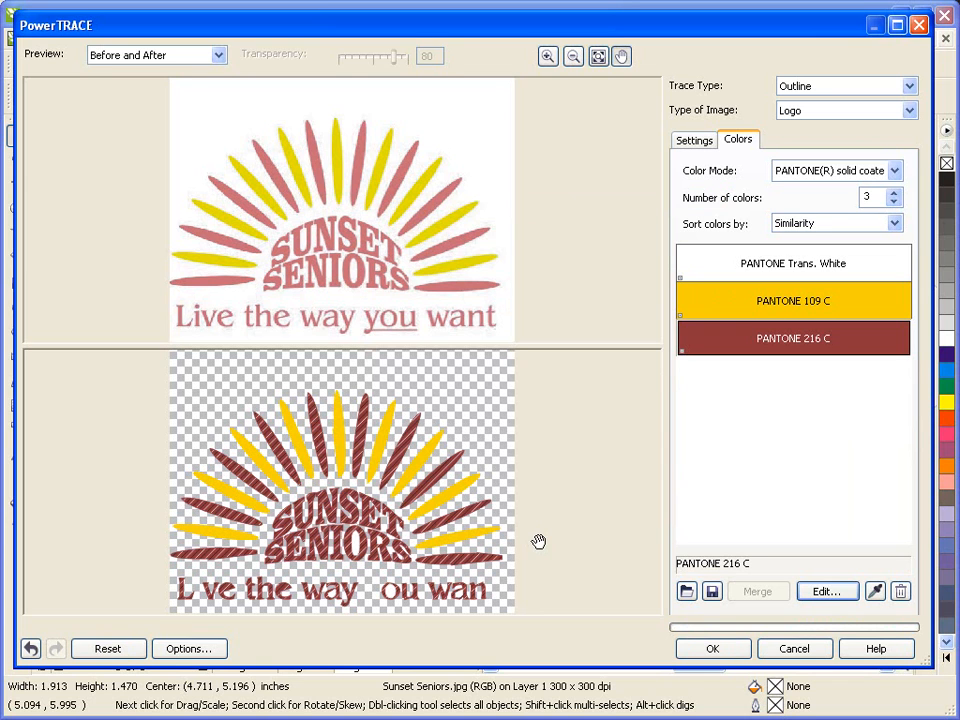
pyautogui.click(700, 650)
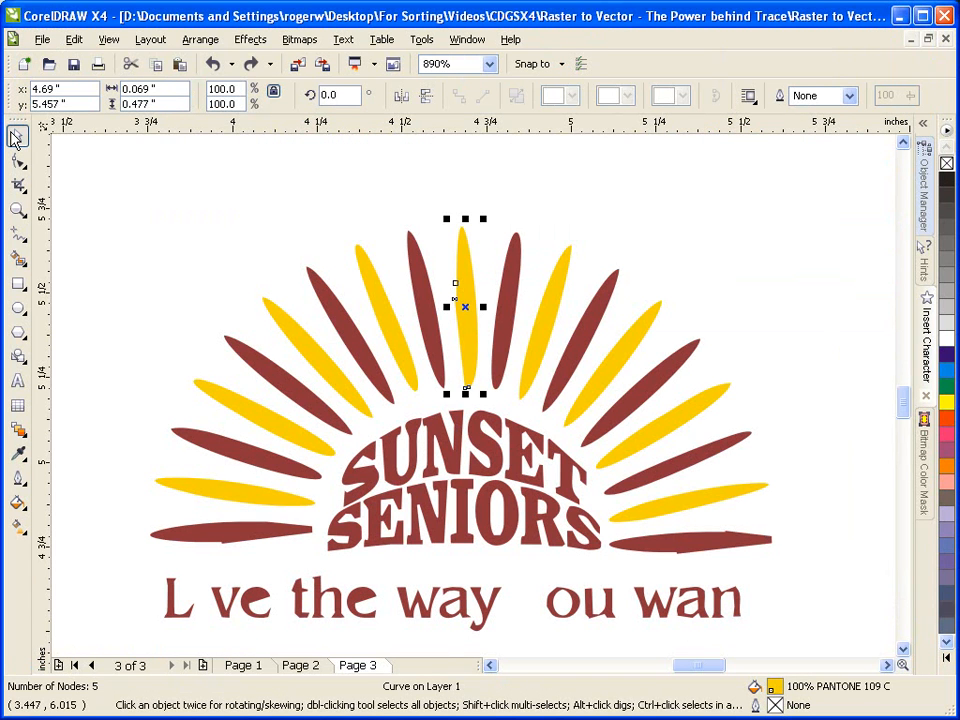